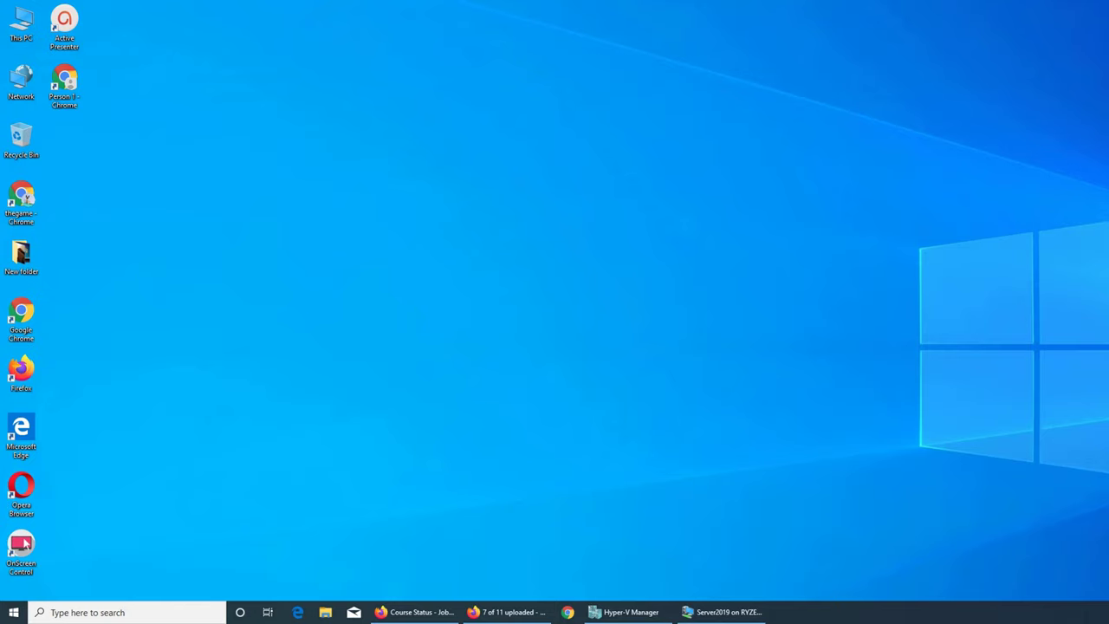
Bring up the Server2019 virtual machine window and refresh its desktop
{"action": "left_click", "coordinate": [734, 615]}
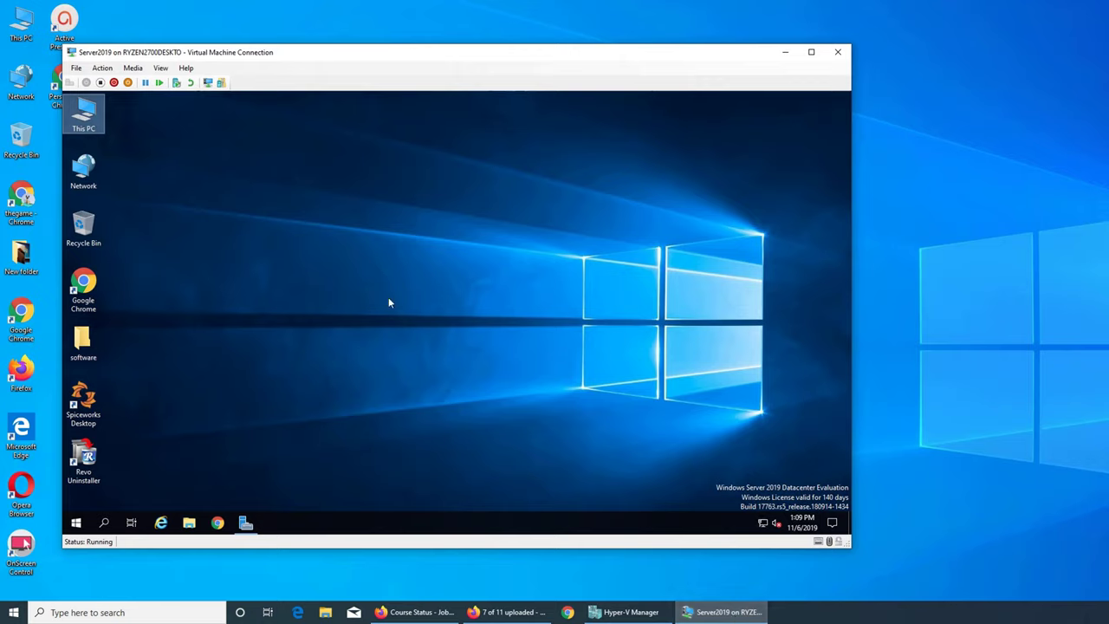
{"action": "right_click", "coordinate": [351, 289]}
{"action": "left_click", "coordinate": [392, 323]}
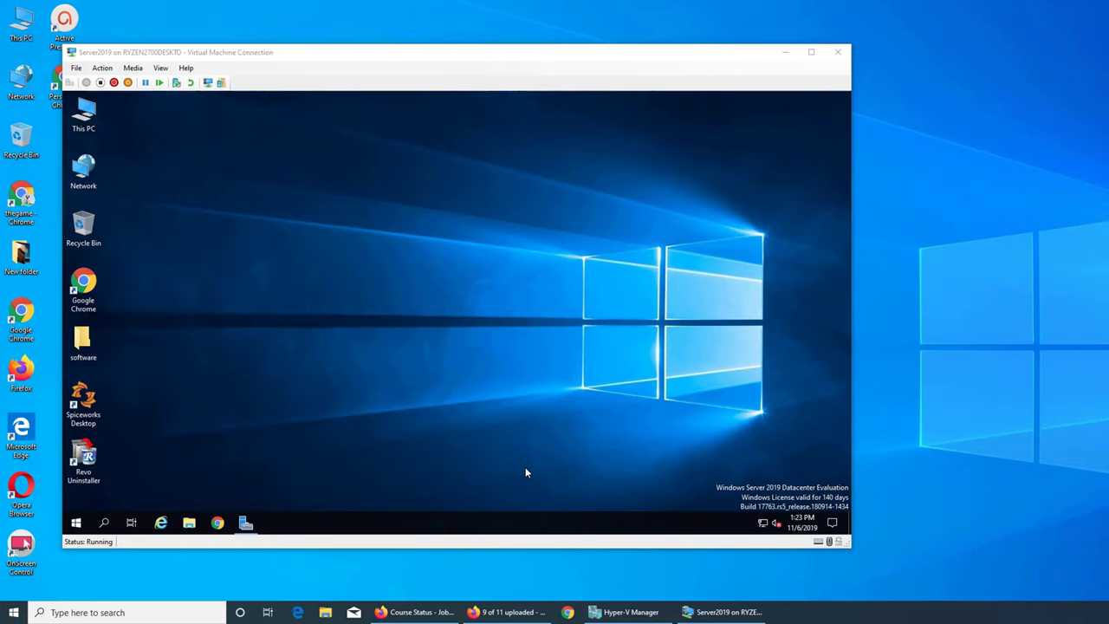
Launch Chrome in the VM and search for PDQ Inventory
{"action": "left_click", "coordinate": [218, 522]}
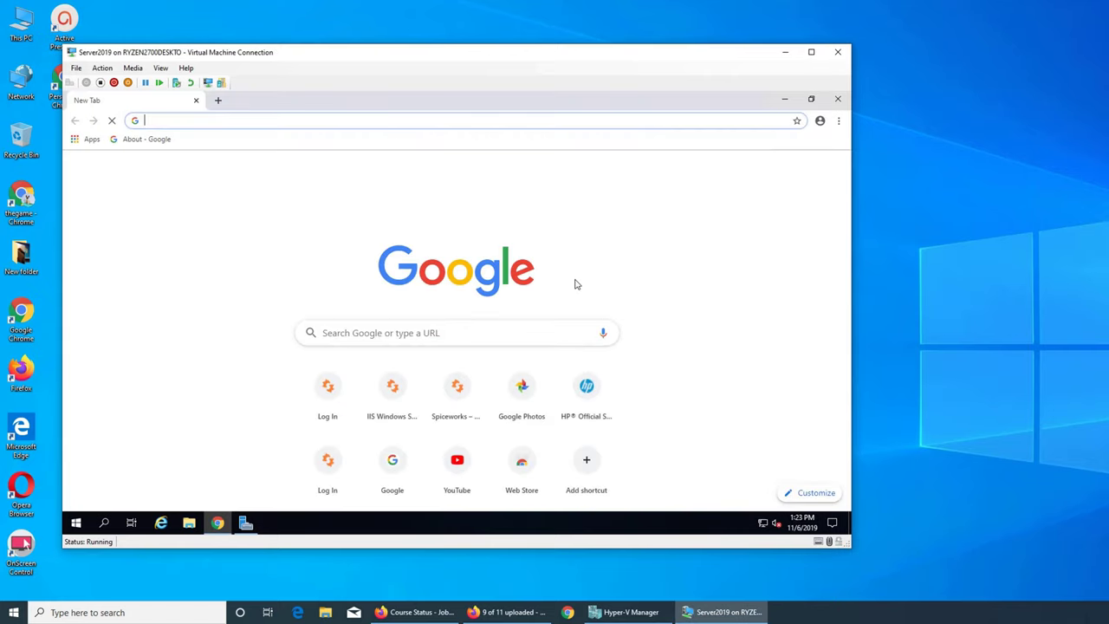
{"action": "type", "text": "downl"}
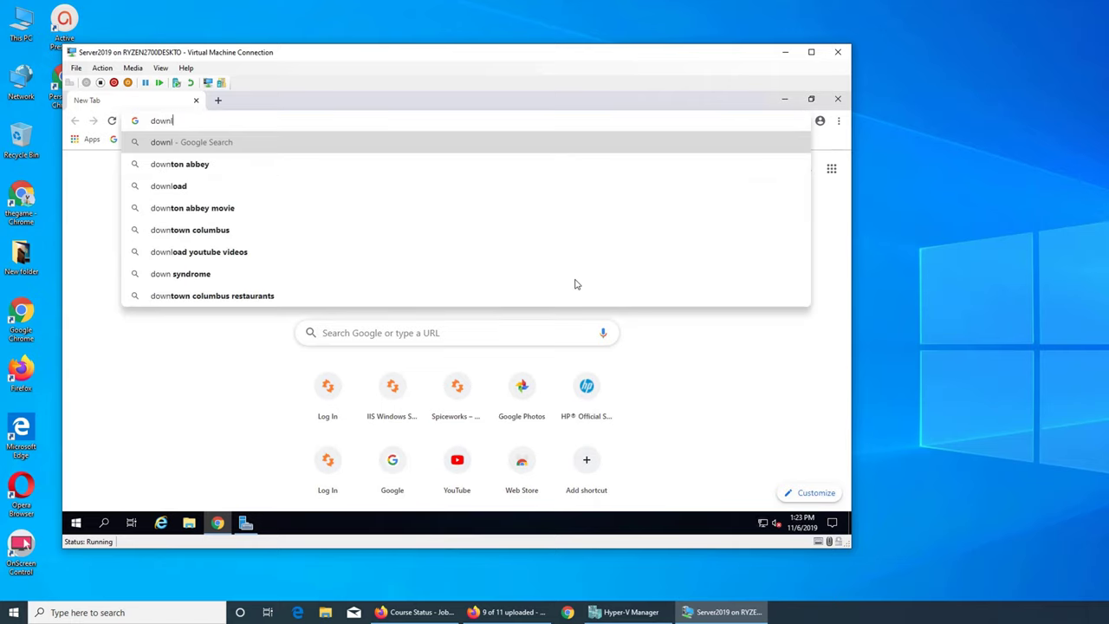
{"action": "type", "text": "oad pdf"}
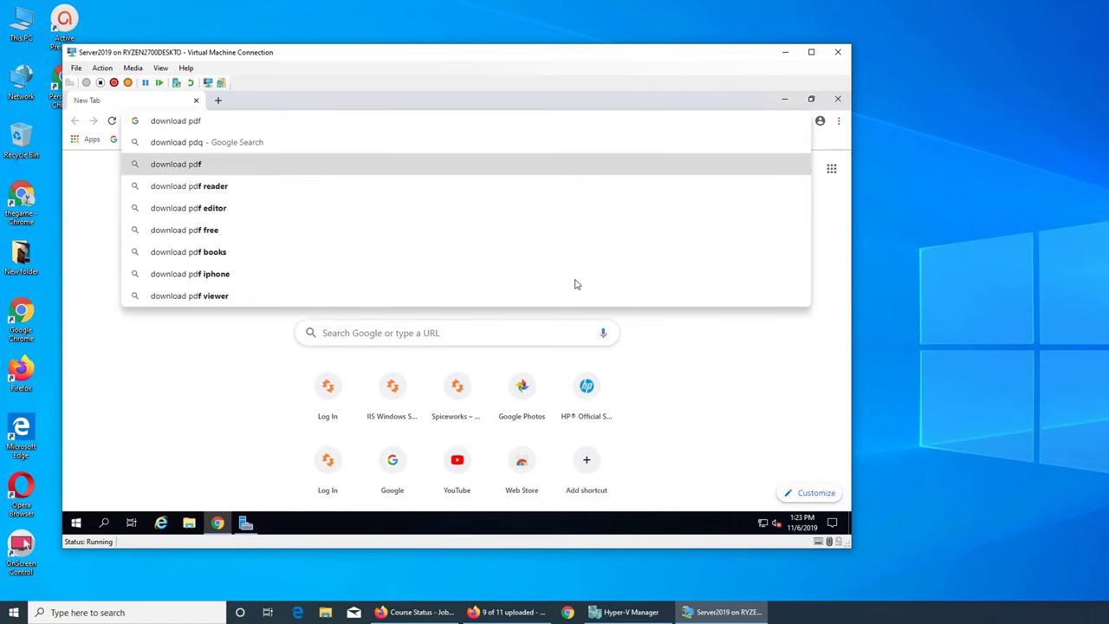
{"action": "key", "text": "BackSpace"}
{"action": "key", "text": "BackSpace"}
{"action": "key", "text": "ctrl+a"}
{"action": "key", "text": "BackSpace"}
{"action": "type", "text": "p"}
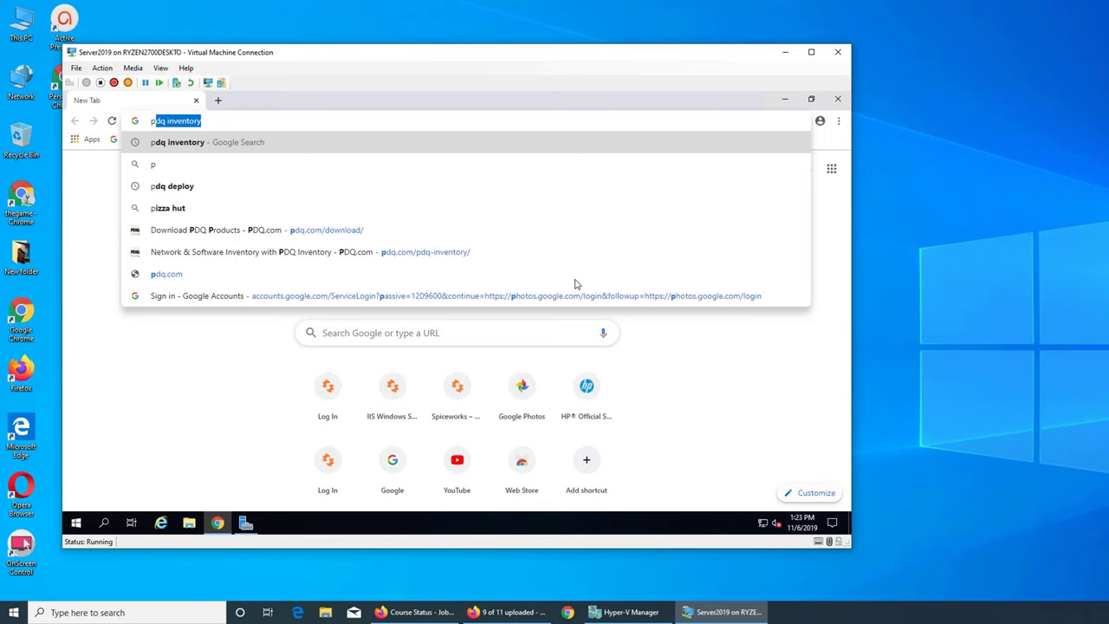
{"action": "type", "text": "dq"}
{"action": "key", "text": "Return"}
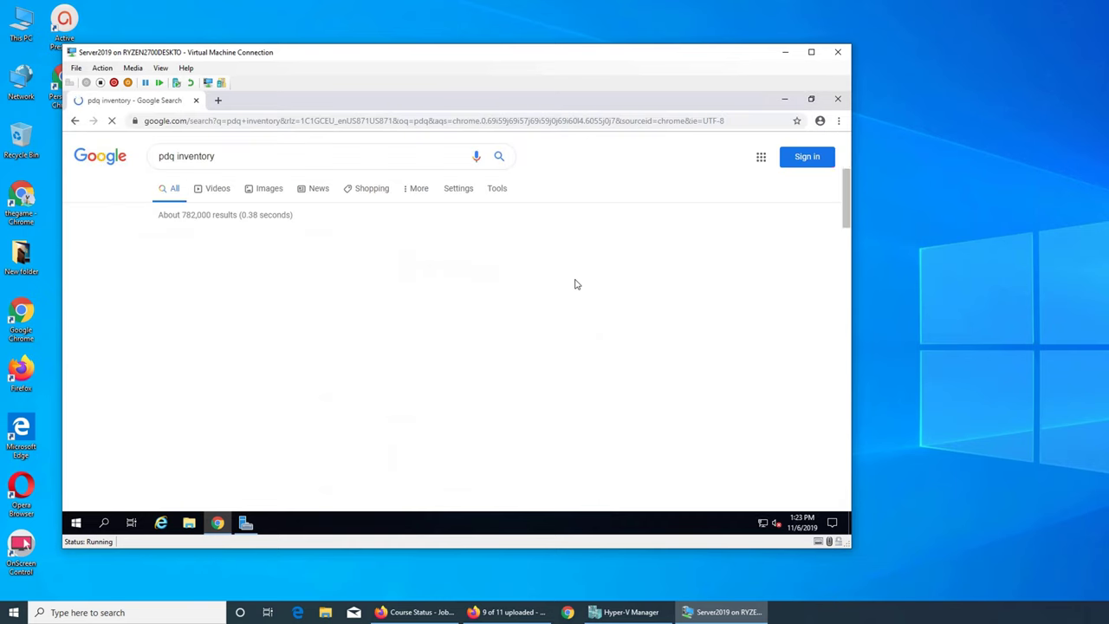
Open PDQ Inventory's Download Free form, review it, then minimize Chrome
{"action": "left_click", "coordinate": [417, 248]}
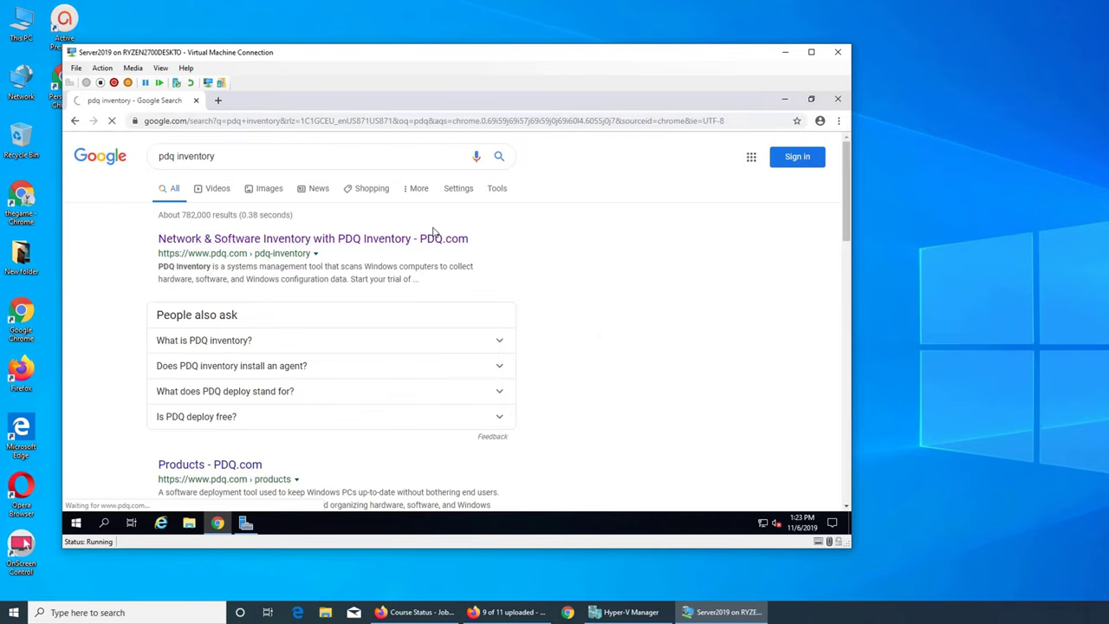
{"action": "left_click", "coordinate": [451, 153]}
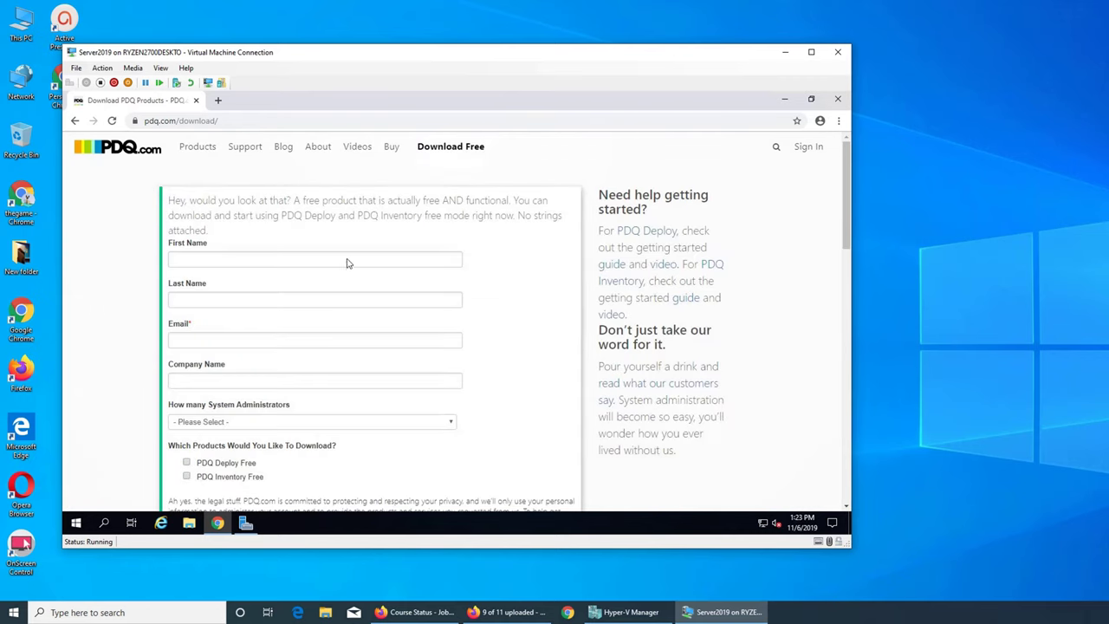
{"action": "scroll", "coordinate": [494, 457], "scroll_direction": "down", "scroll_amount": 3}
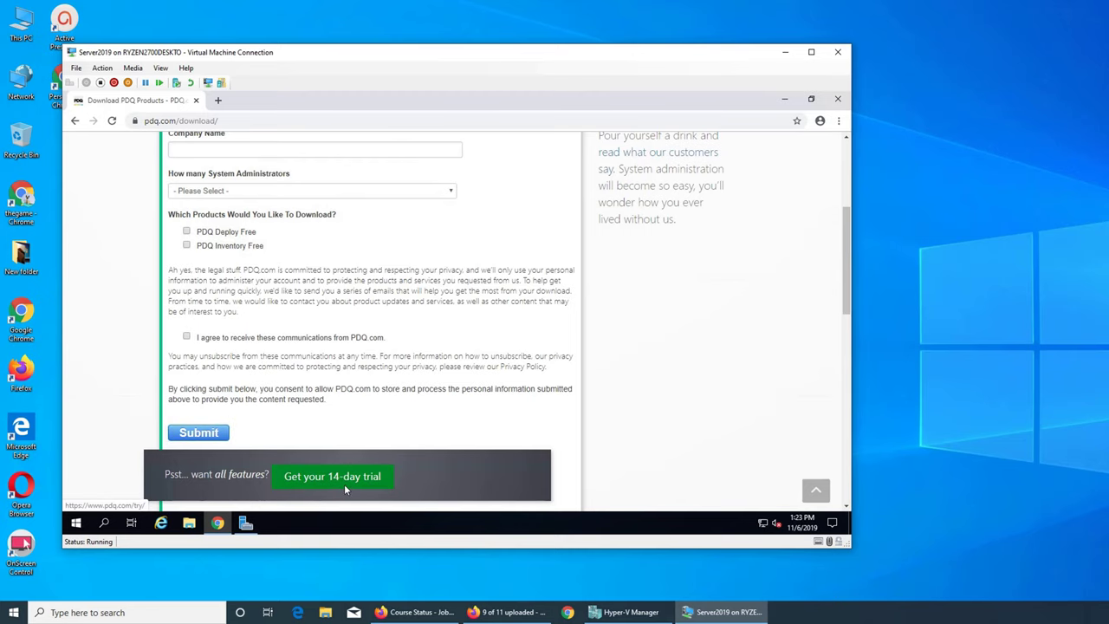
{"action": "scroll", "coordinate": [364, 472], "scroll_direction": "up", "scroll_amount": 3}
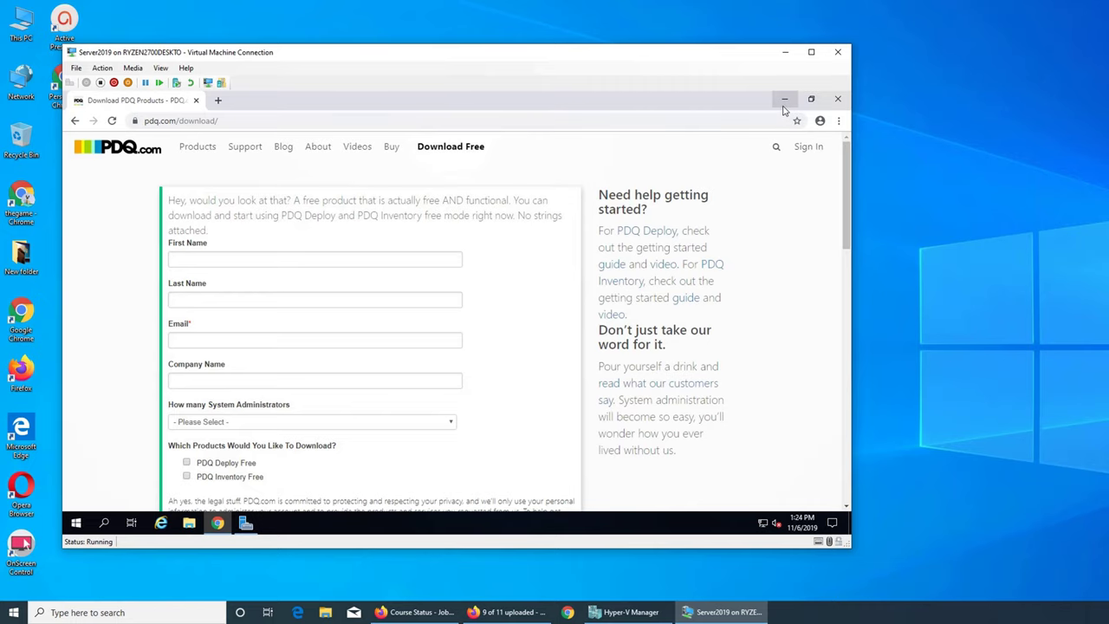
{"action": "scroll", "coordinate": [322, 311], "scroll_direction": "down", "scroll_amount": 8}
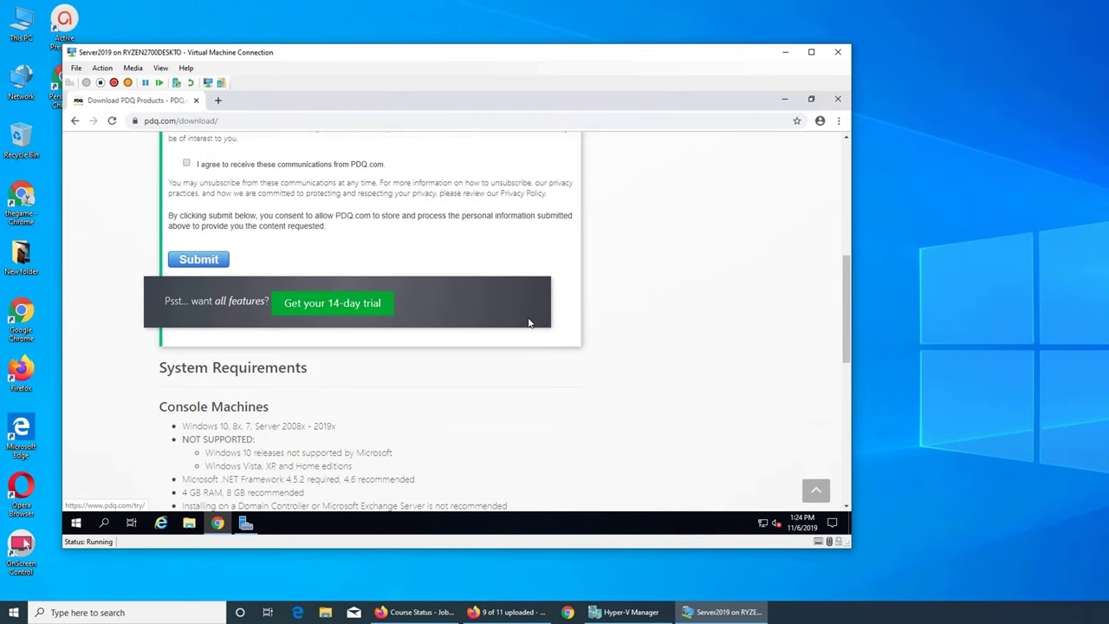
{"action": "scroll", "coordinate": [530, 320], "scroll_direction": "up", "scroll_amount": 10}
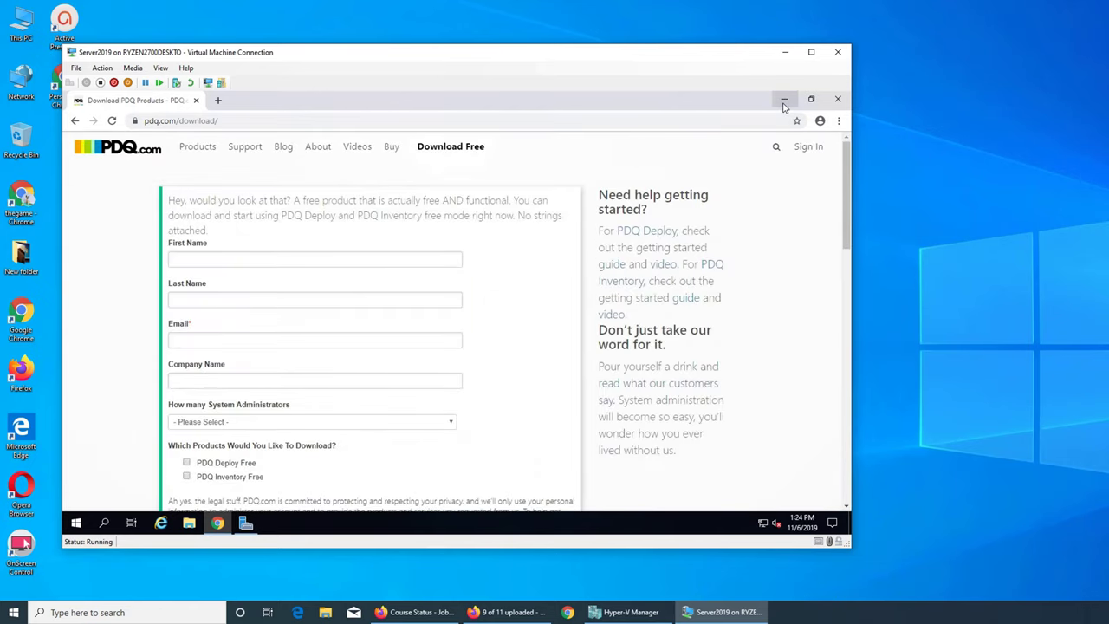
{"action": "left_click", "coordinate": [785, 101]}
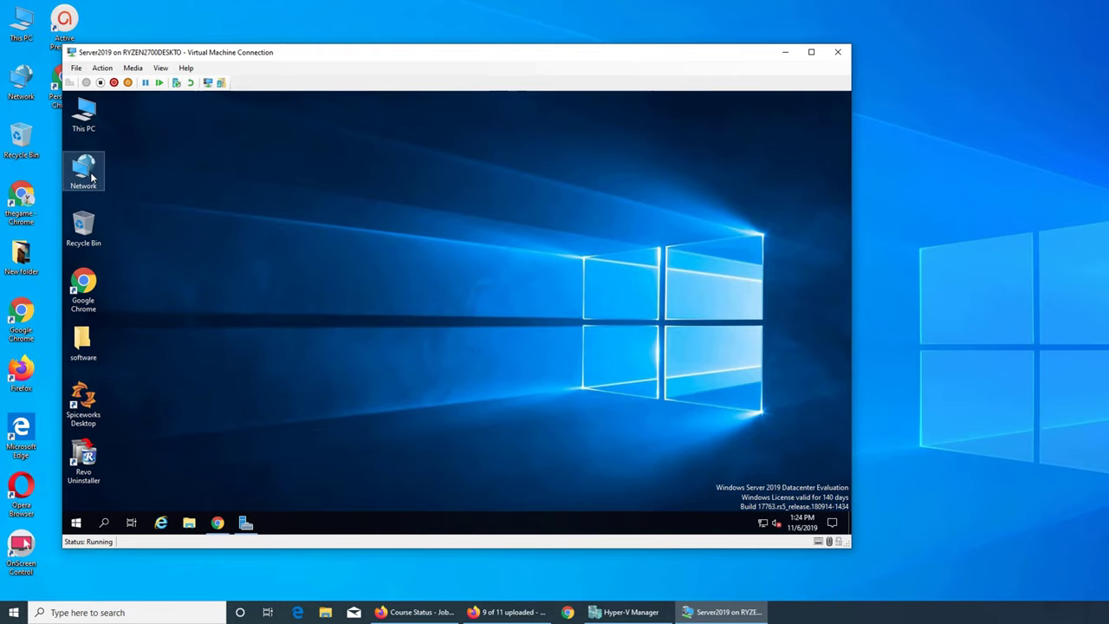
Locate the PDQInventory.17.1.0.0 installer under This PC > Downloads > PDQInventory
{"action": "double_click", "coordinate": [82, 113]}
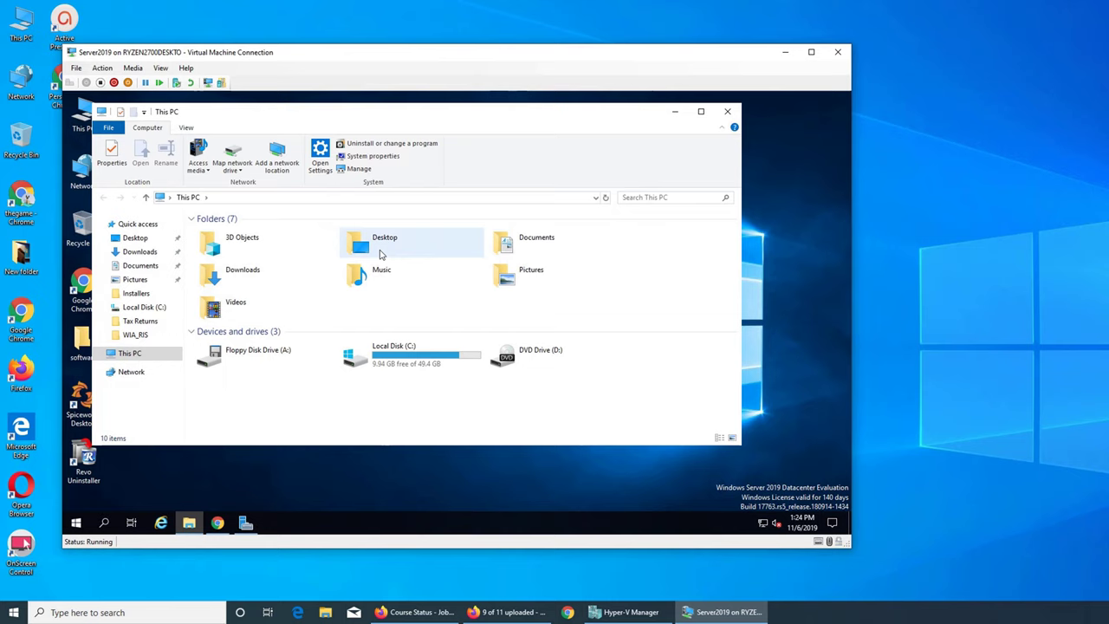
{"action": "double_click", "coordinate": [233, 279]}
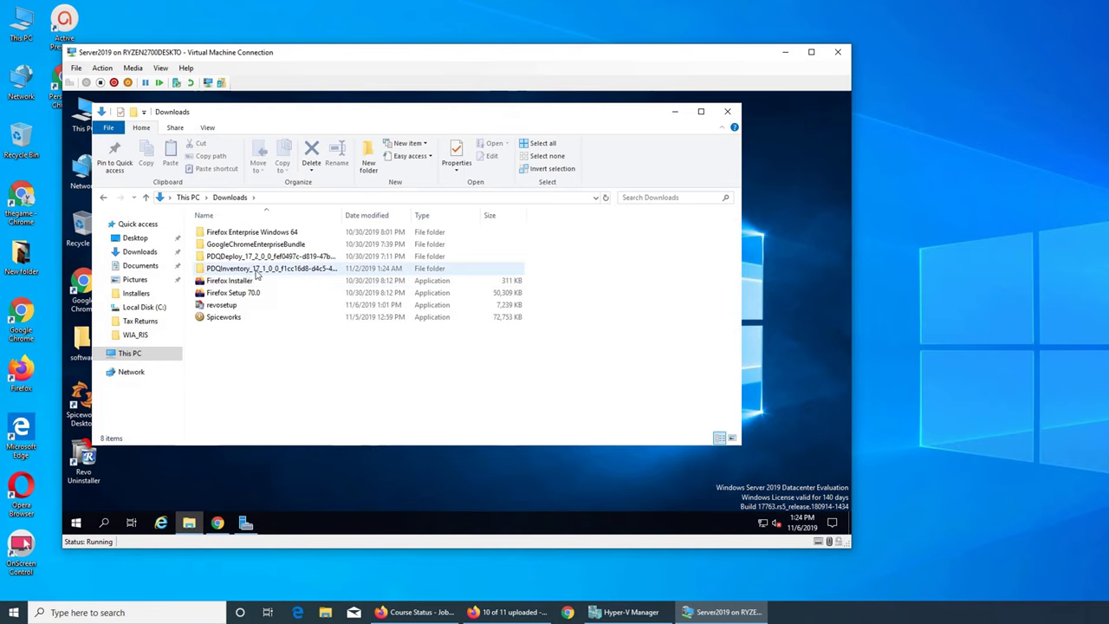
{"action": "double_click", "coordinate": [265, 271]}
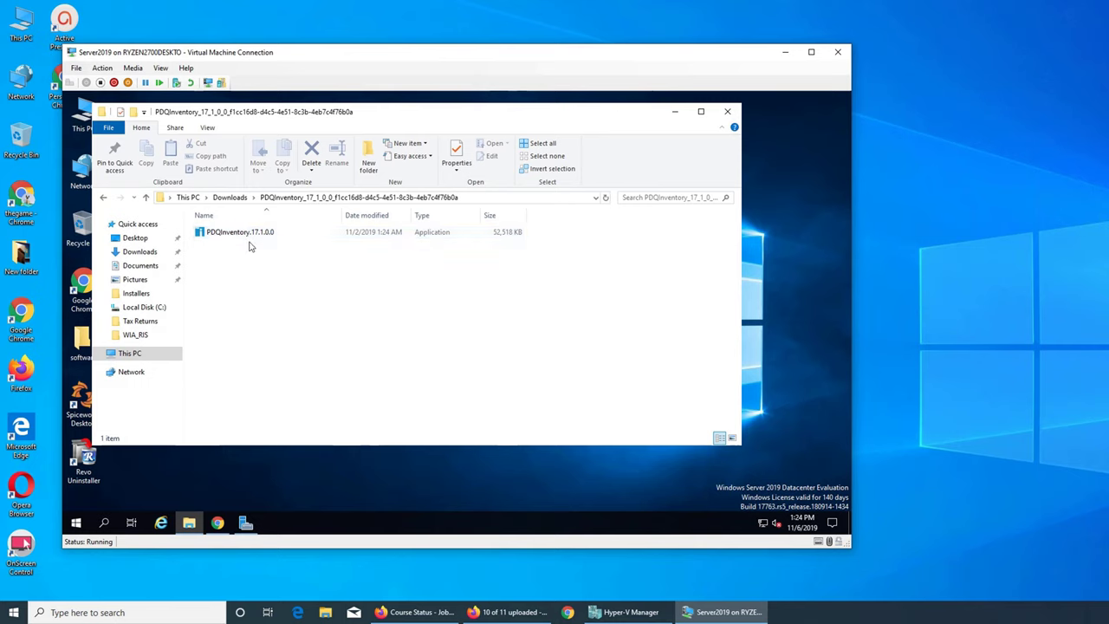
{"action": "left_click", "coordinate": [235, 232]}
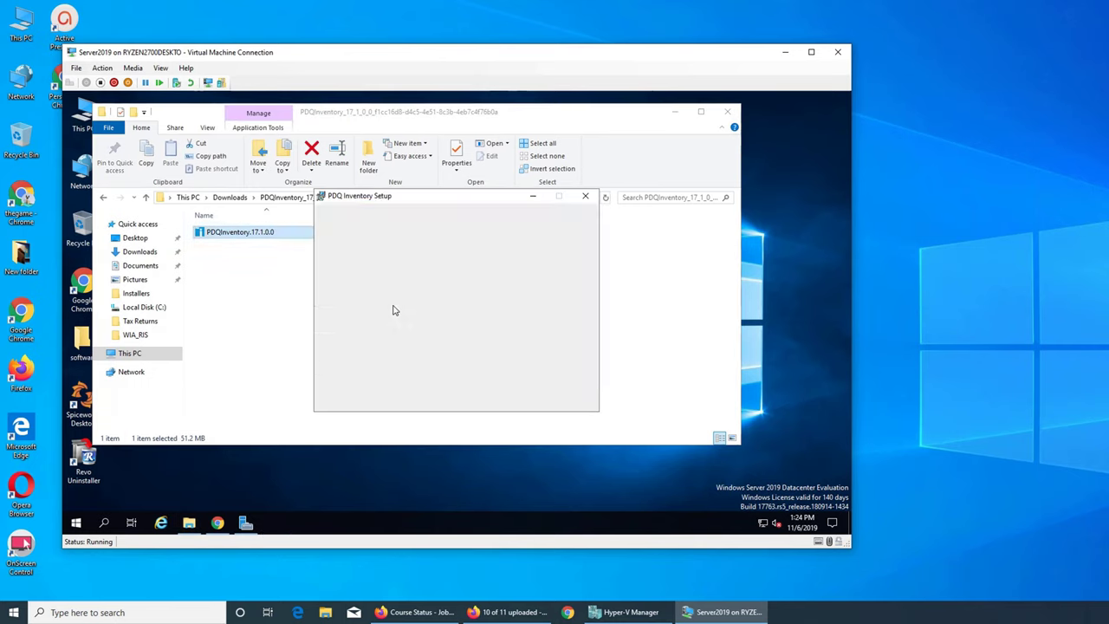
Run setup, accept the EULA, and install PDQ Inventory with default settings through Finish
{"action": "left_click", "coordinate": [516, 397]}
{"action": "left_click", "coordinate": [350, 370]}
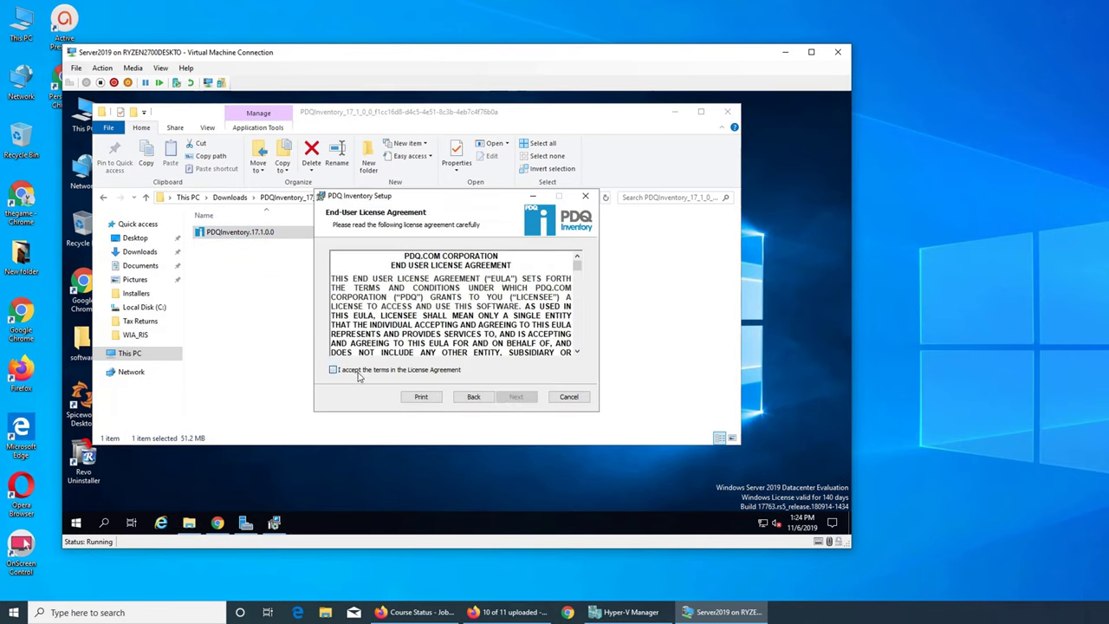
{"action": "left_click", "coordinate": [518, 399]}
{"action": "left_click", "coordinate": [523, 400]}
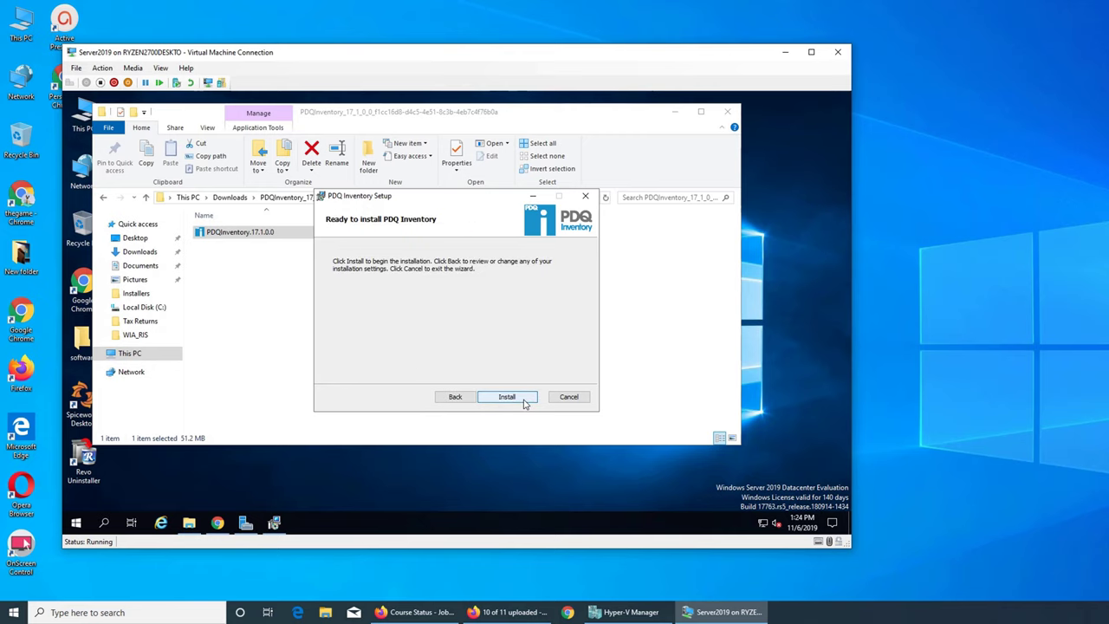
{"action": "left_click", "coordinate": [523, 401]}
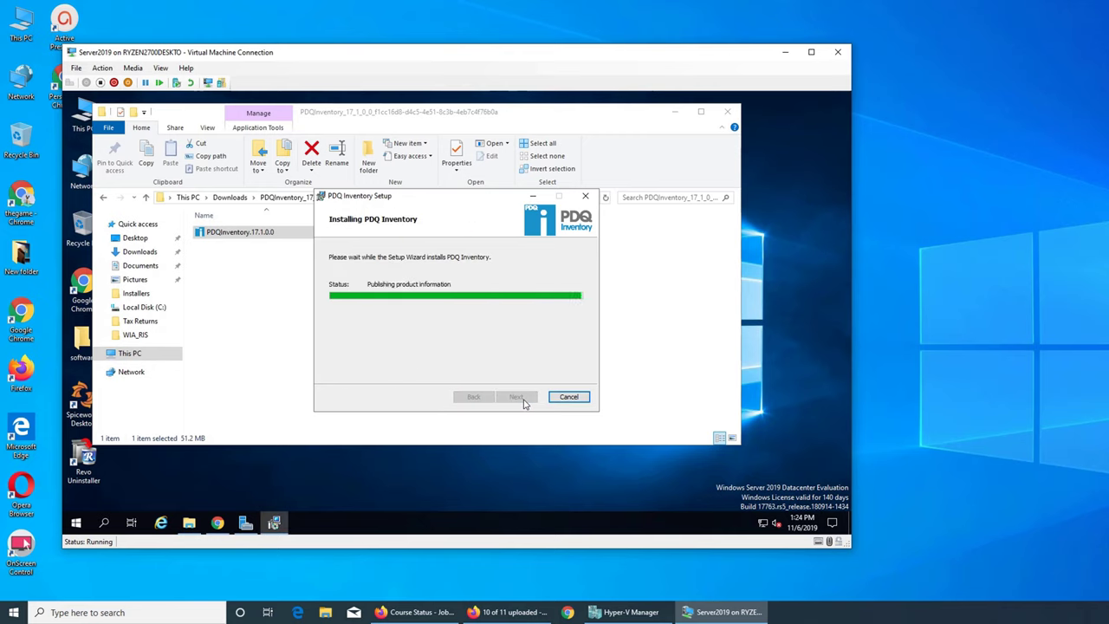
{"action": "left_click", "coordinate": [513, 399]}
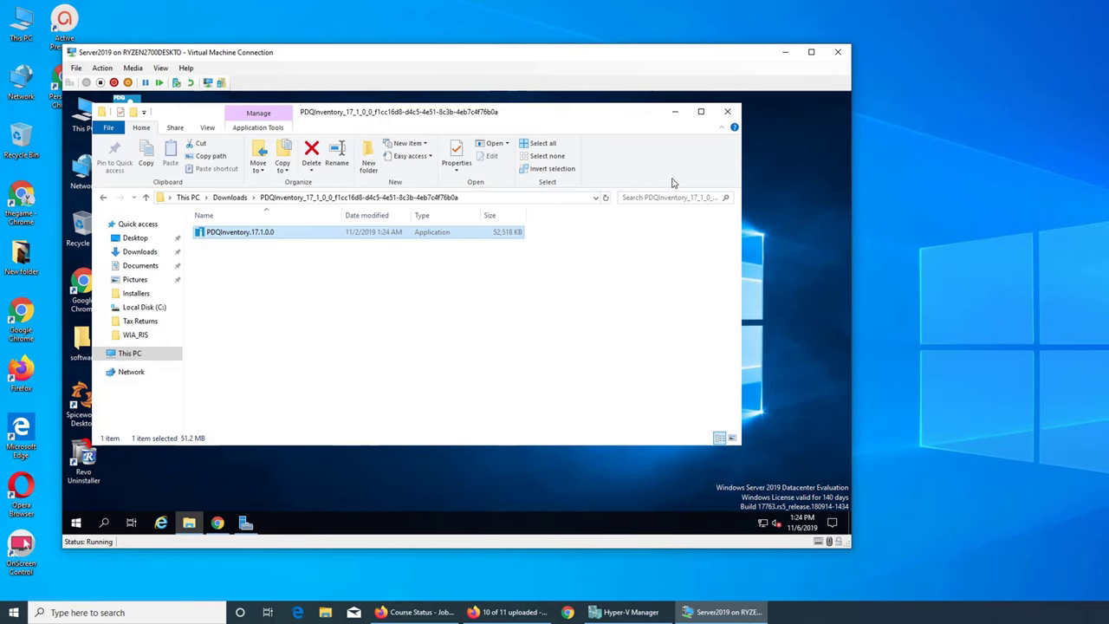
Minimize Explorer, close PDQ Inventory, relaunch it from the desktop icon, then minimize it
{"action": "left_click", "coordinate": [677, 113]}
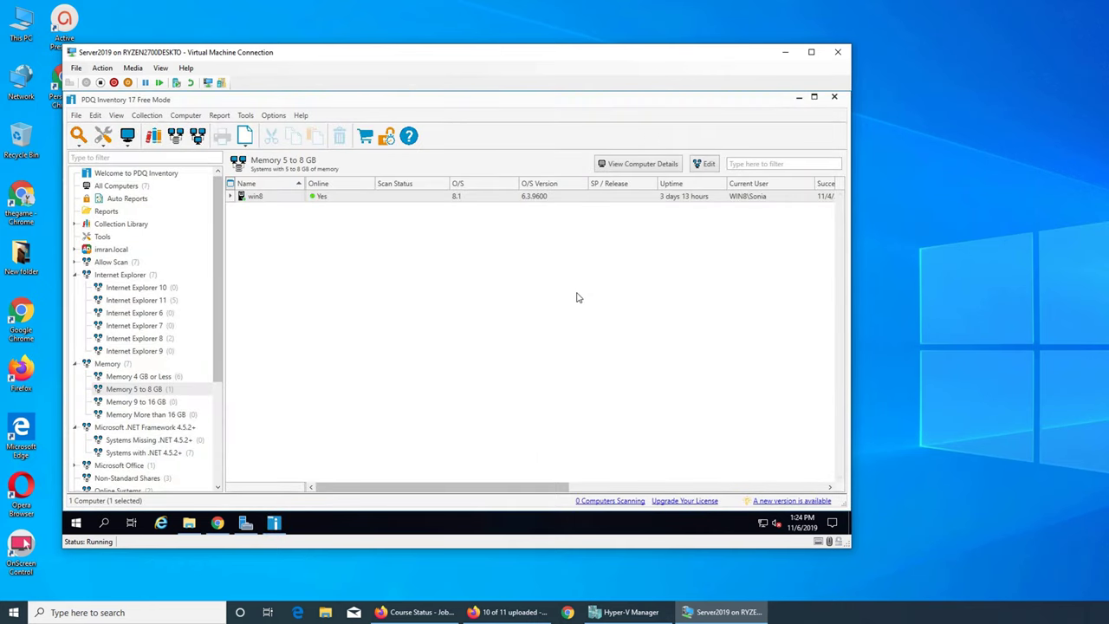
{"action": "left_click", "coordinate": [832, 98]}
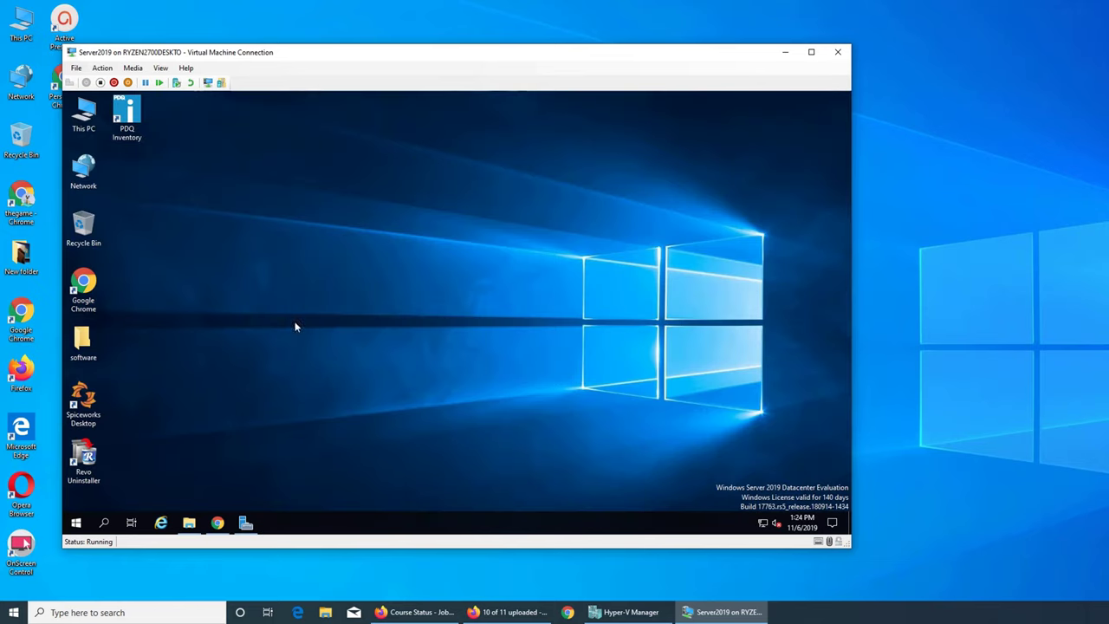
{"action": "left_click", "coordinate": [126, 117]}
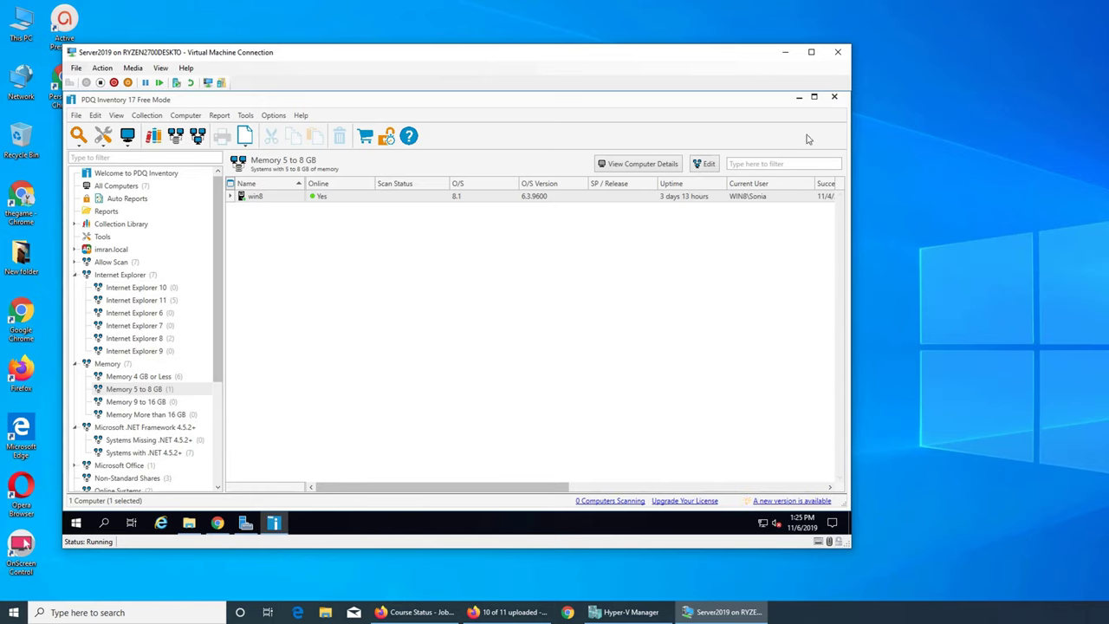
{"action": "left_click", "coordinate": [799, 98]}
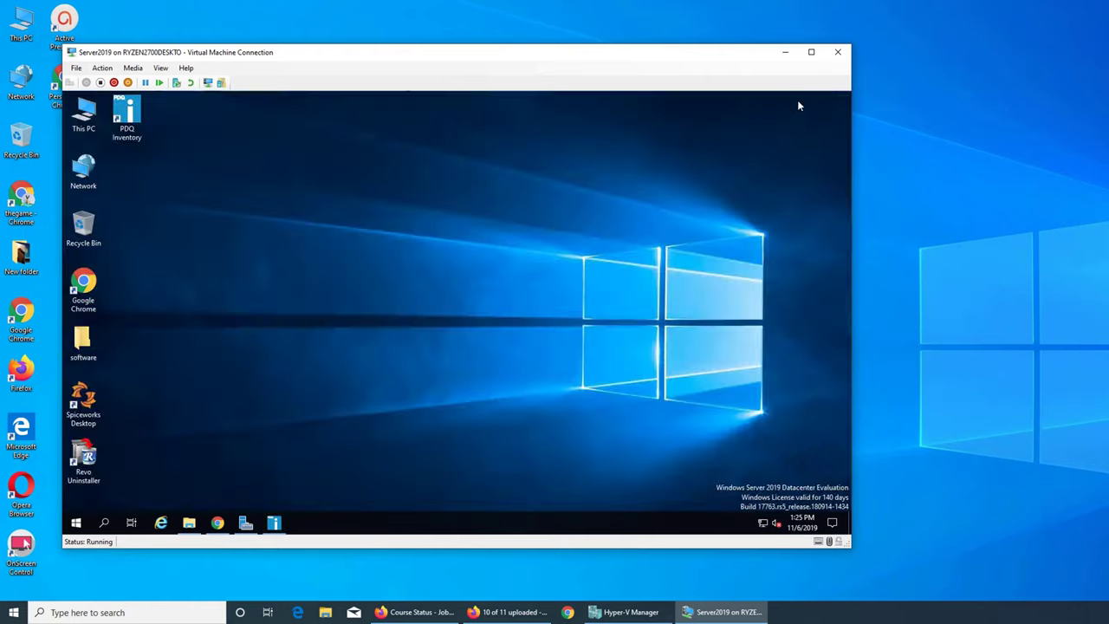
Uninstall PDQ Inventory through Revo Uninstaller, automatically closing its running console
{"action": "double_click", "coordinate": [87, 462]}
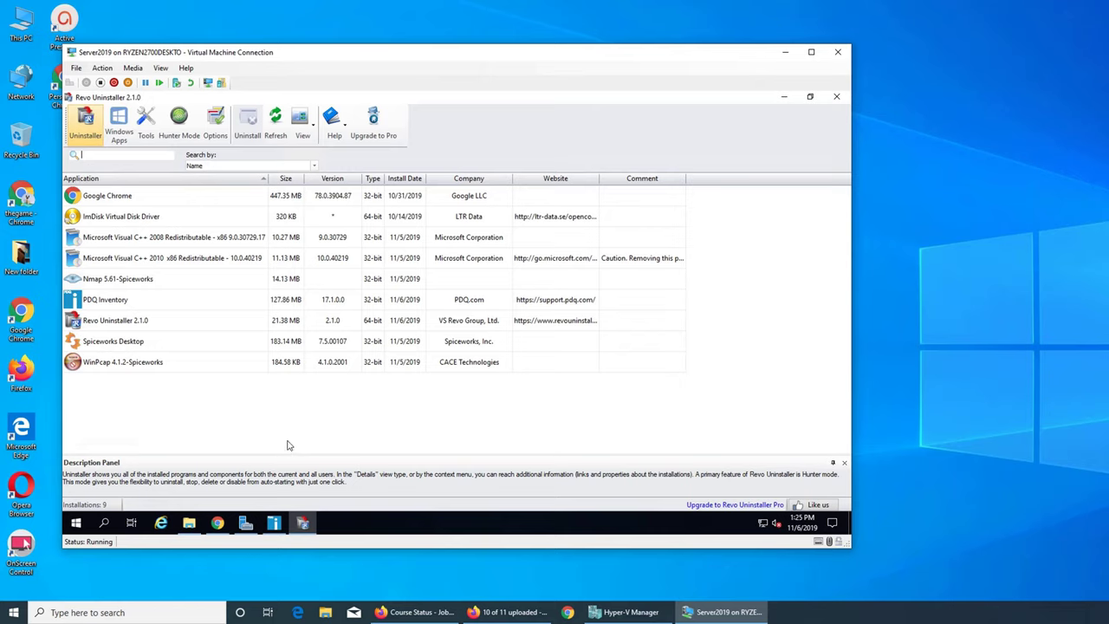
{"action": "left_click", "coordinate": [129, 300]}
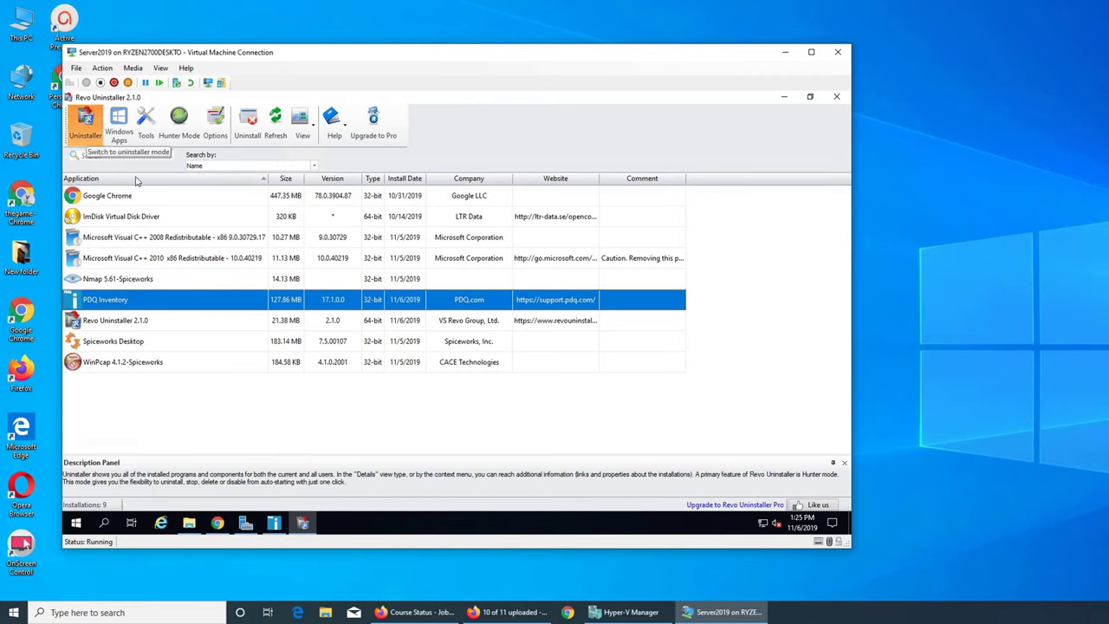
{"action": "right_click", "coordinate": [247, 300]}
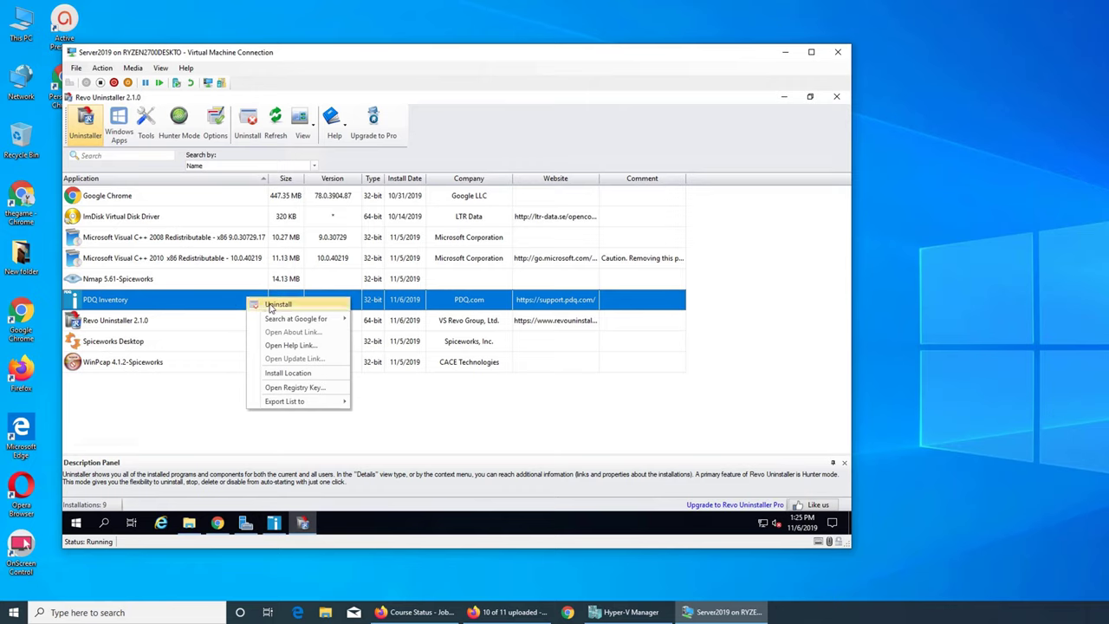
{"action": "left_click", "coordinate": [275, 305]}
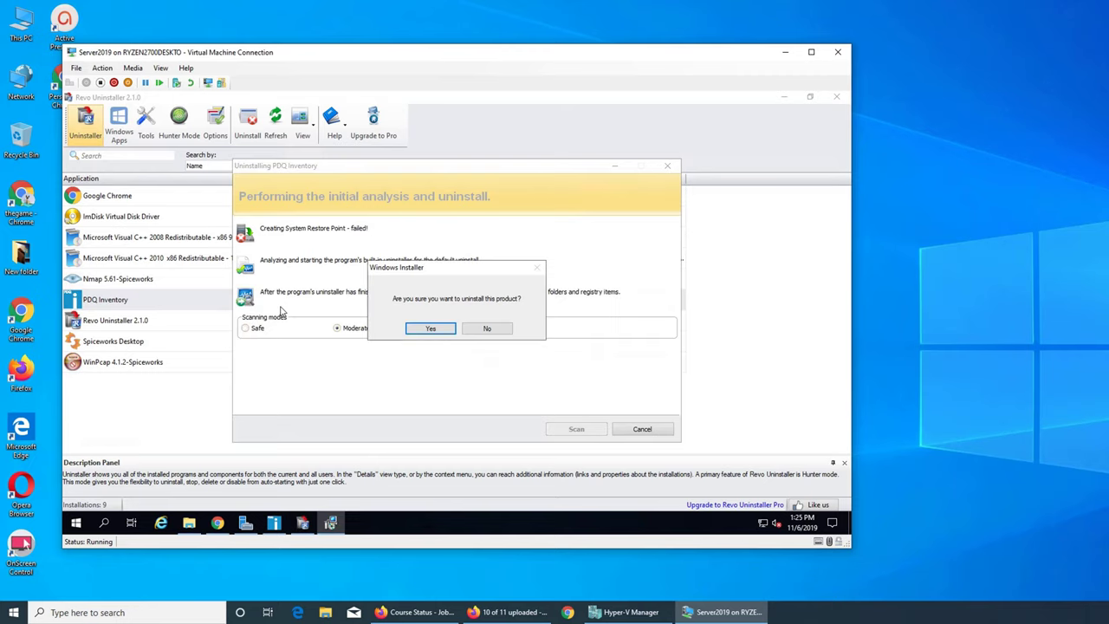
{"action": "left_click", "coordinate": [430, 330]}
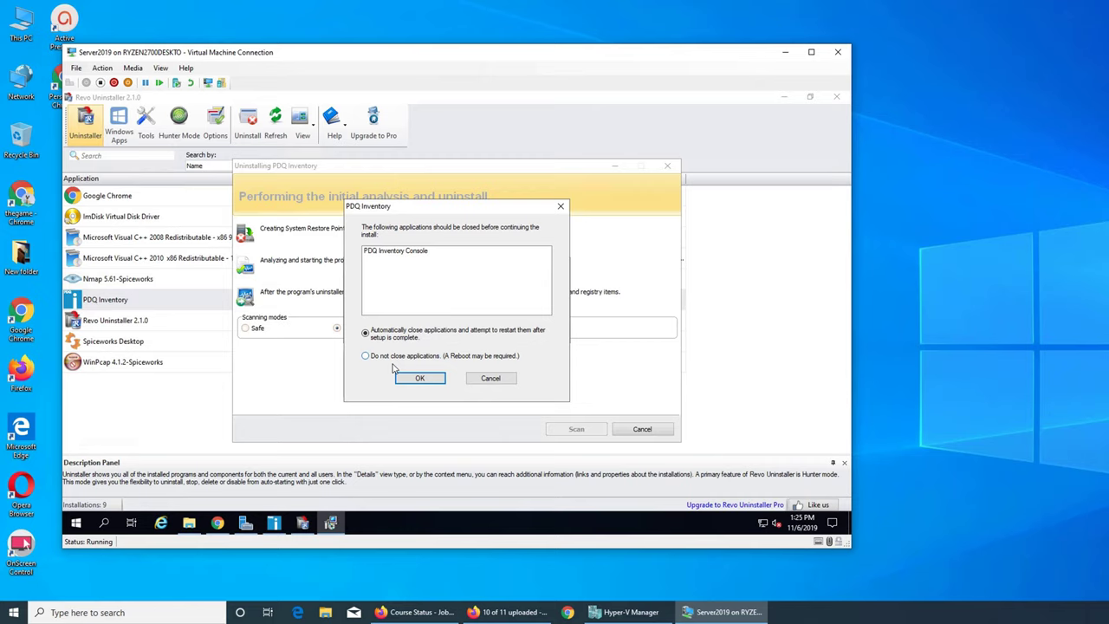
{"action": "left_click", "coordinate": [418, 381]}
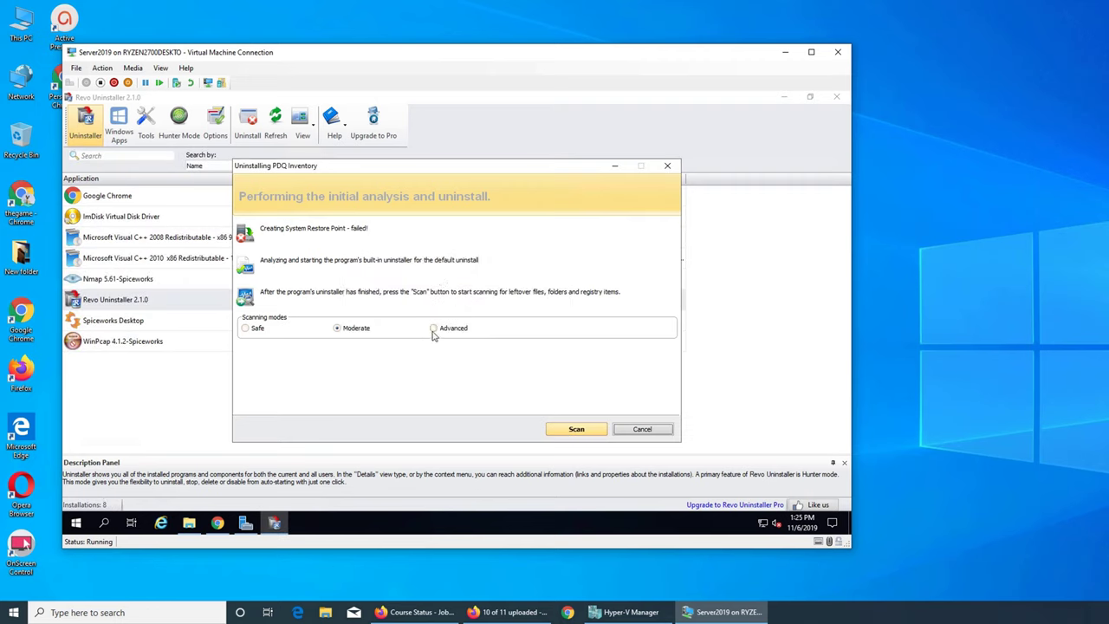
Run an Advanced leftover scan and delete all PDQ Inventory registry items, files and folders
{"action": "left_click", "coordinate": [435, 329]}
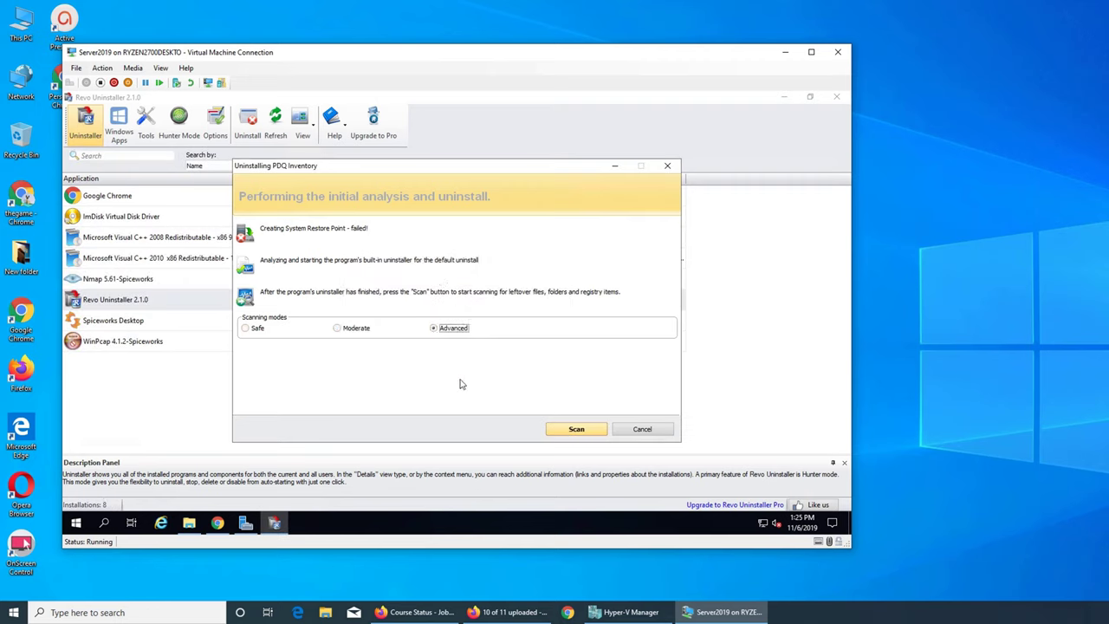
{"action": "left_click", "coordinate": [577, 430]}
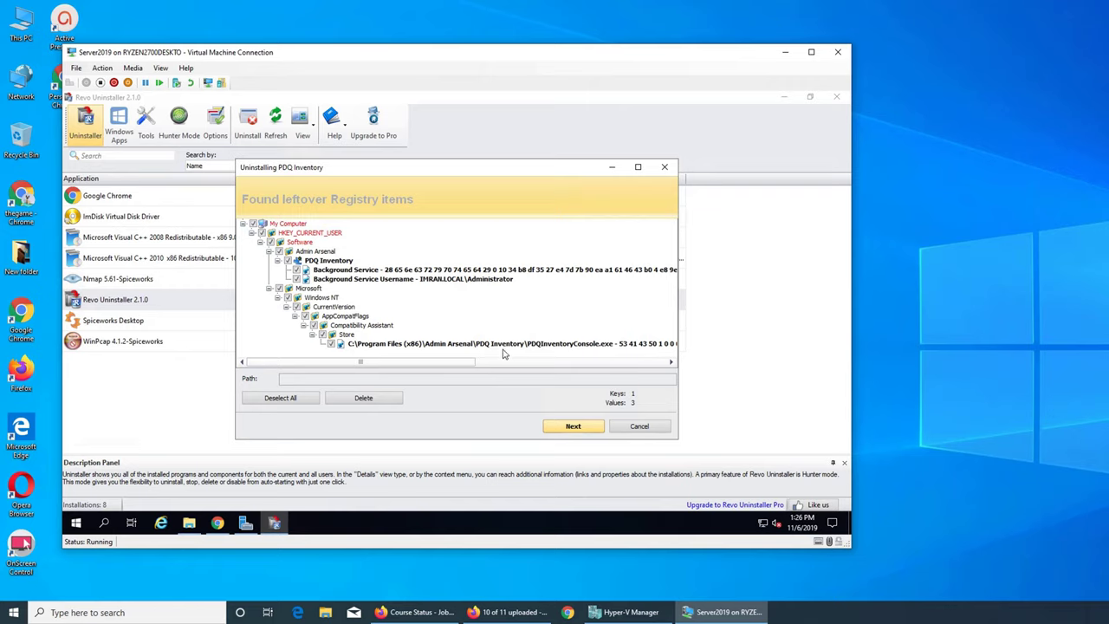
{"action": "left_click", "coordinate": [387, 403]}
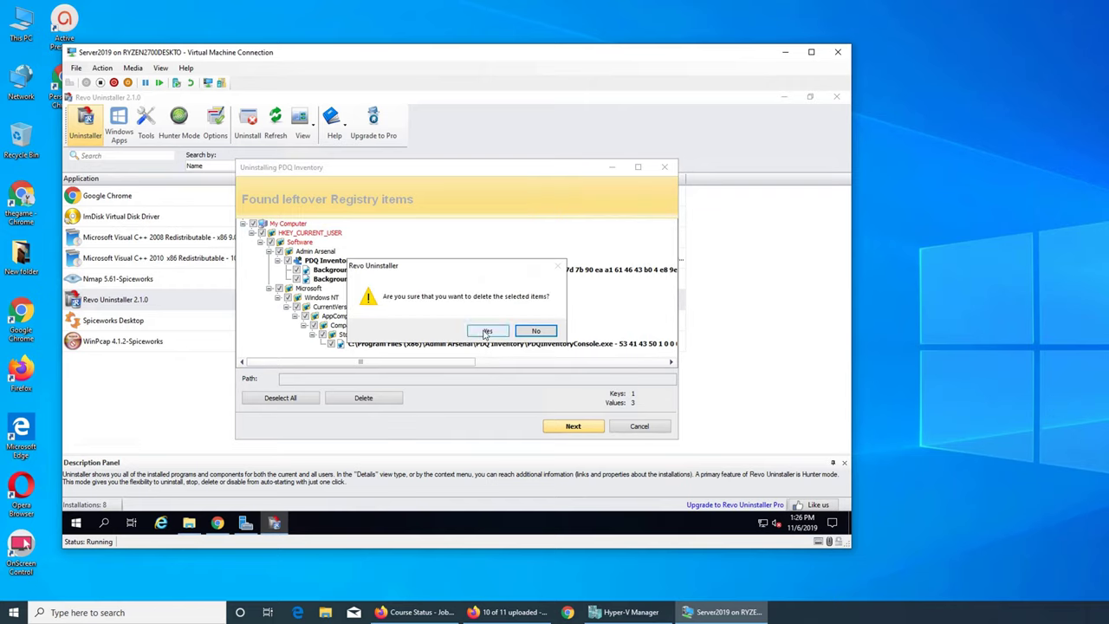
{"action": "left_click", "coordinate": [488, 333]}
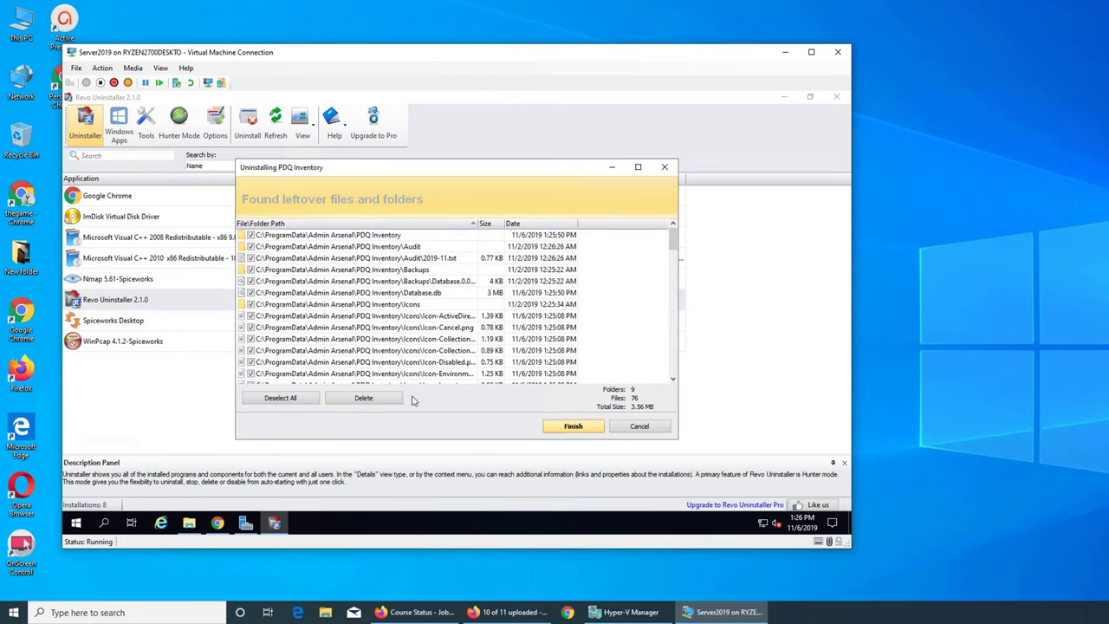
{"action": "left_click", "coordinate": [390, 400]}
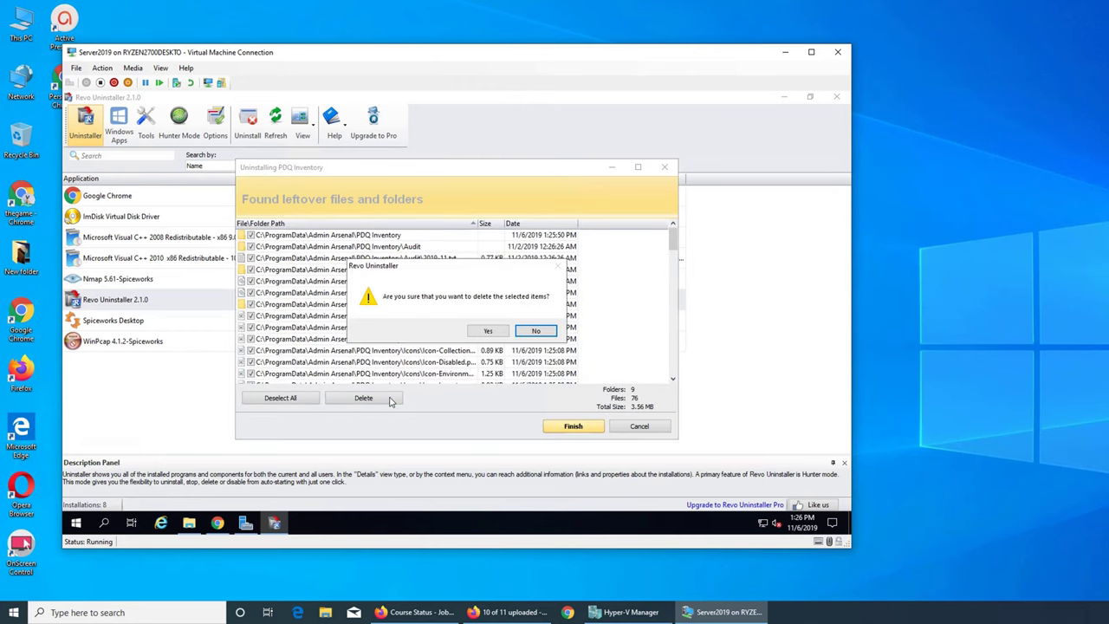
{"action": "left_click", "coordinate": [487, 333]}
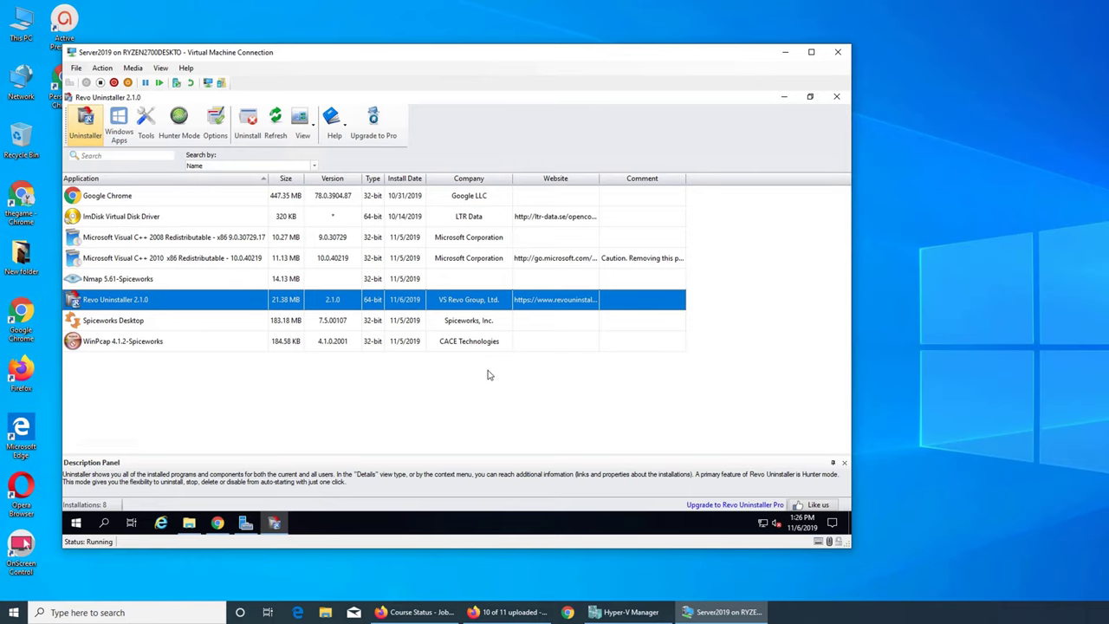
{"action": "left_click", "coordinate": [784, 97]}
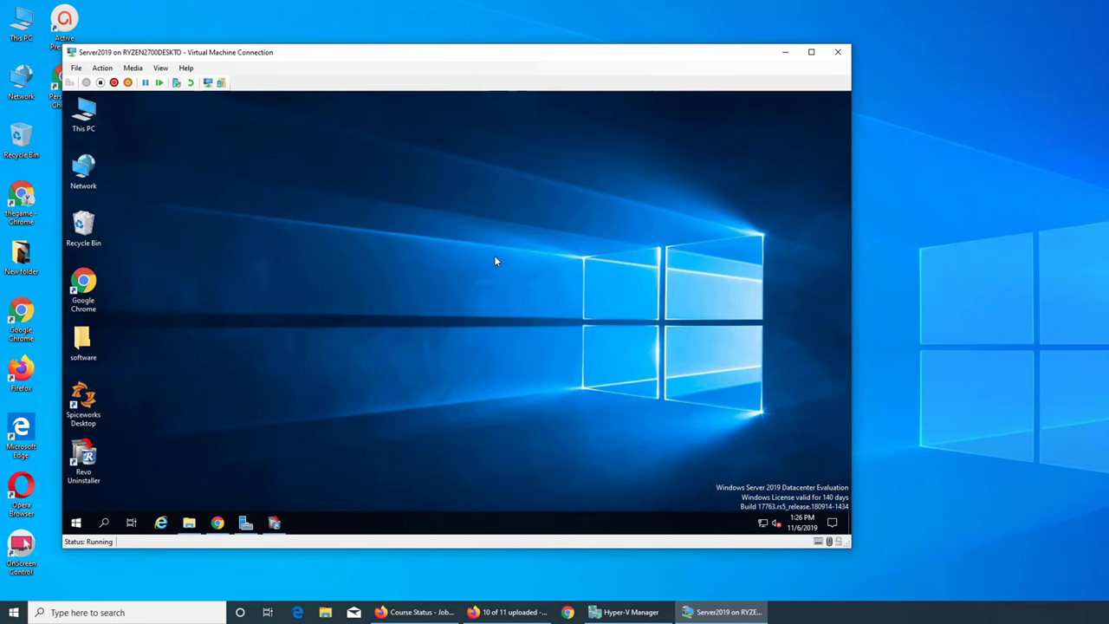
Keep Revo Uninstaller minimized and open This PC > Downloads in File Explorer
{"action": "left_click", "coordinate": [274, 523]}
{"action": "left_click", "coordinate": [274, 523]}
{"action": "double_click", "coordinate": [90, 127]}
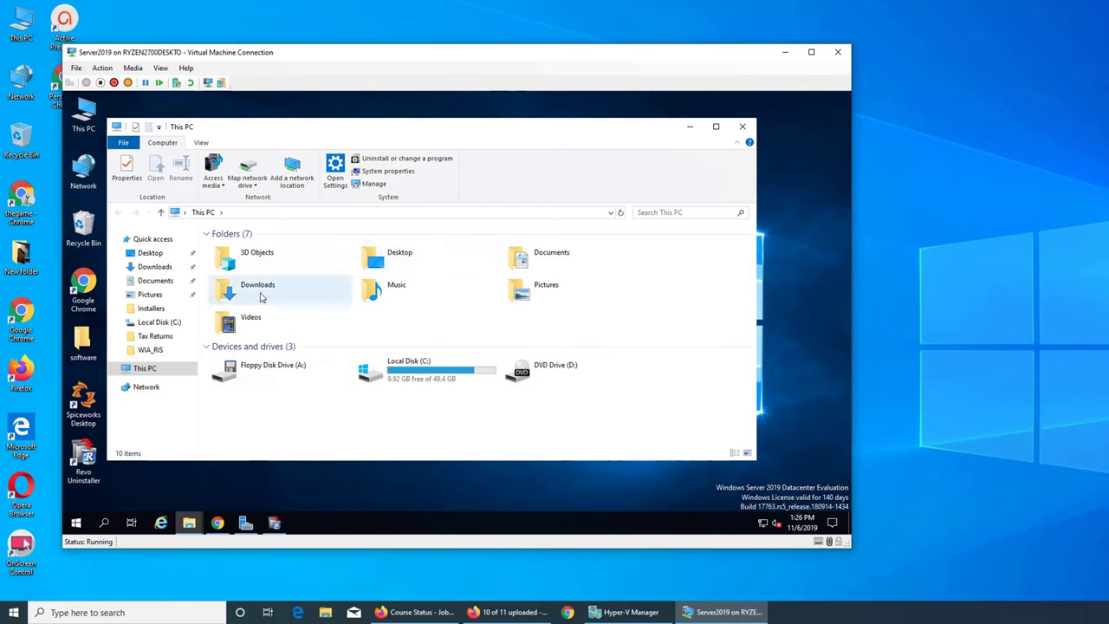
{"action": "double_click", "coordinate": [260, 297]}
Run PDQInventory.17.1.0 from the PDQInventory folder, accept the licence, and install to the default folder
{"action": "left_click", "coordinate": [263, 286]}
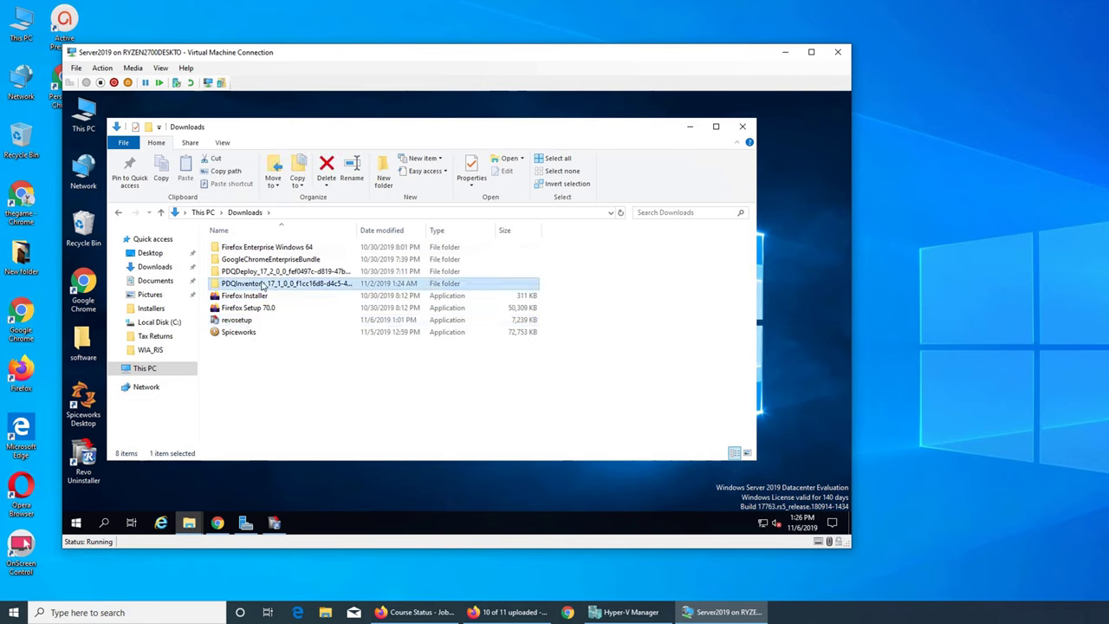
{"action": "double_click", "coordinate": [262, 286]}
{"action": "double_click", "coordinate": [256, 247]}
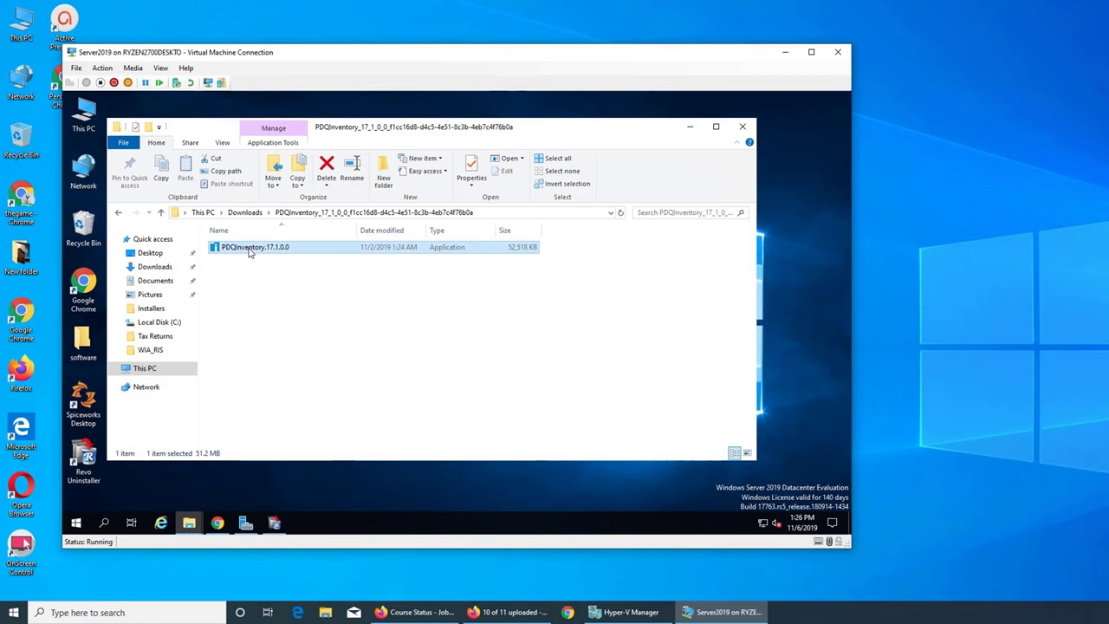
{"action": "left_click", "coordinate": [691, 130]}
{"action": "left_click", "coordinate": [517, 397]}
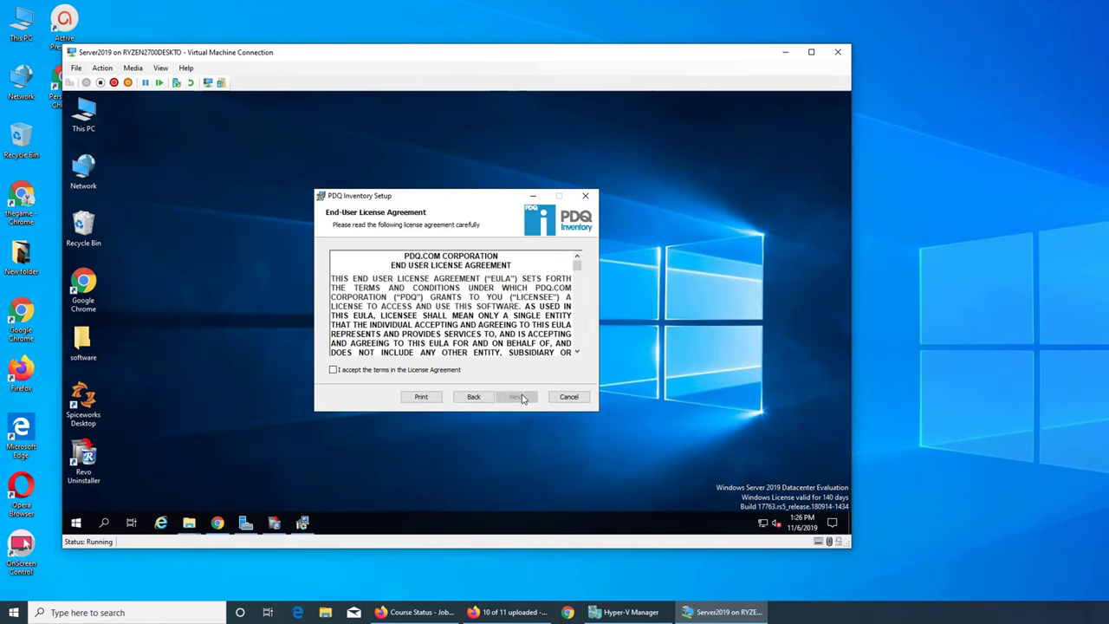
{"action": "left_click", "coordinate": [440, 370]}
{"action": "left_click", "coordinate": [516, 397]}
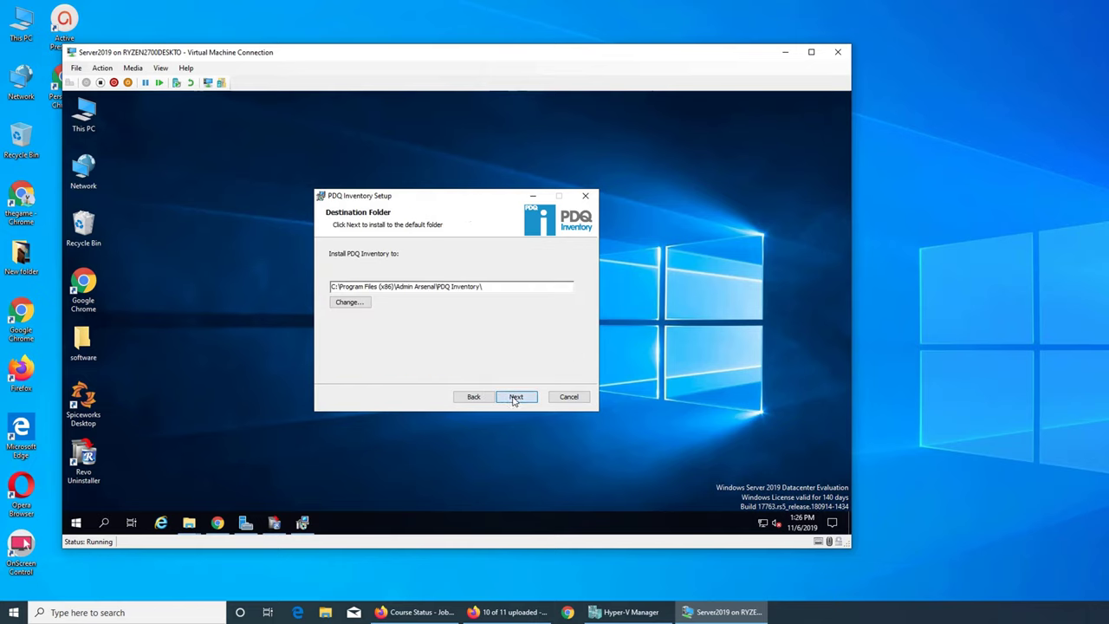
{"action": "left_click", "coordinate": [516, 397]}
{"action": "left_click", "coordinate": [515, 397]}
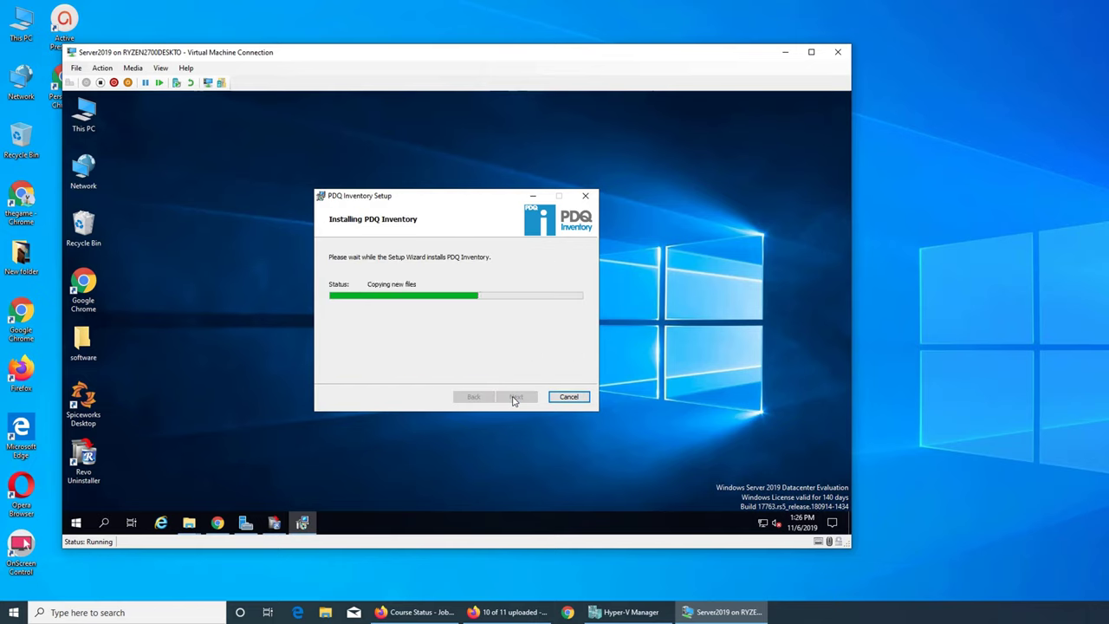
{"action": "left_click", "coordinate": [515, 397]}
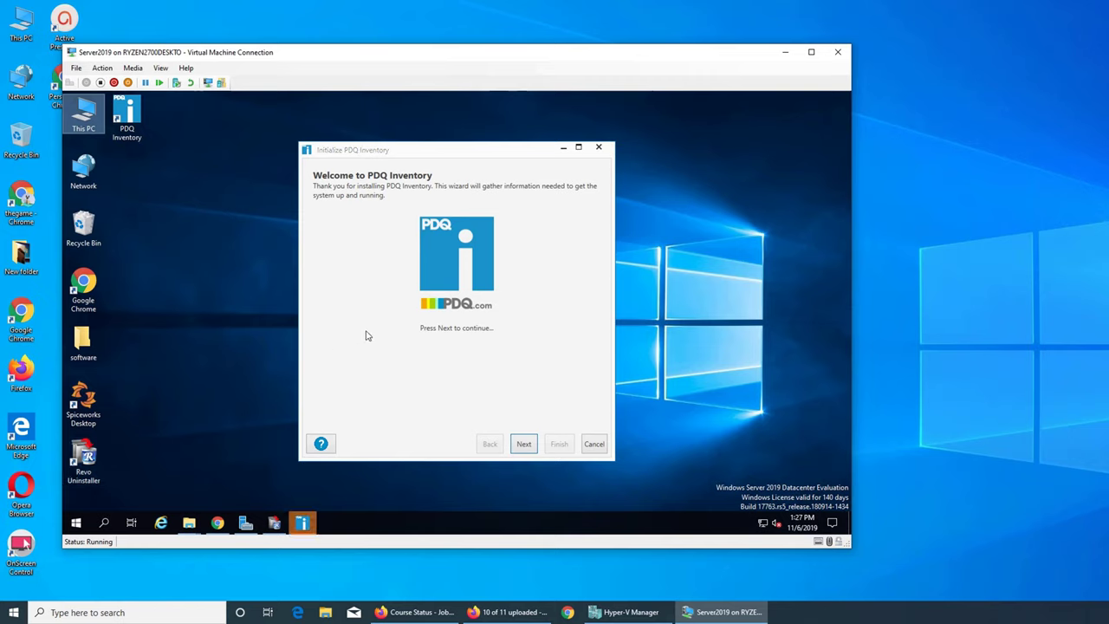
Advance PDQ's wizard in Free mode to Credentials, then open Active Directory Users and Computers
{"action": "left_click", "coordinate": [525, 446]}
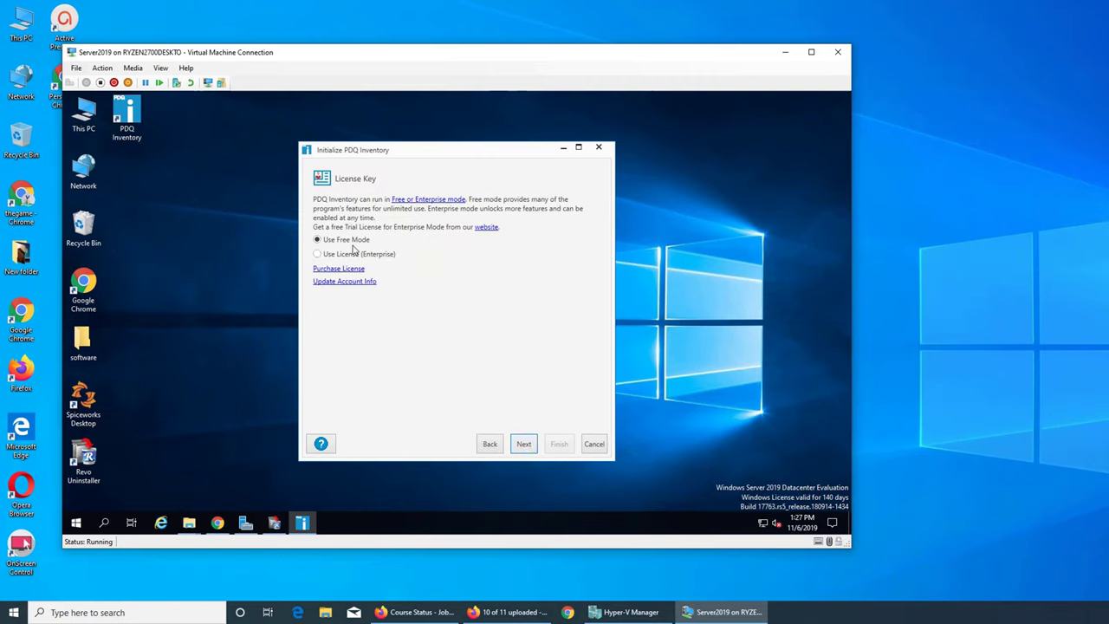
{"action": "left_click", "coordinate": [522, 444]}
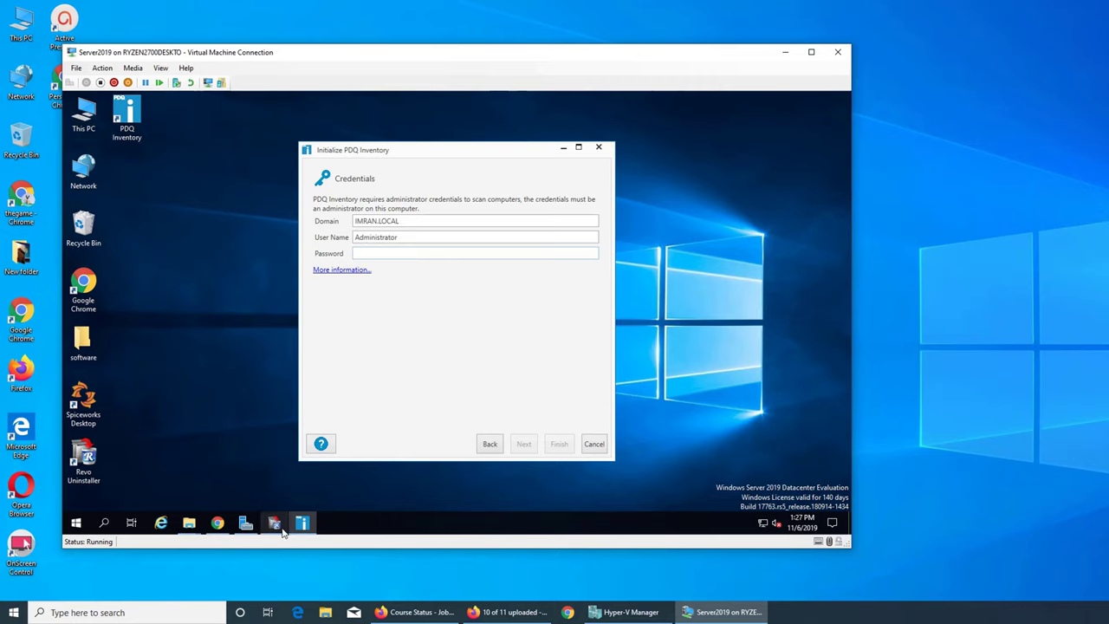
{"action": "left_click", "coordinate": [250, 525]}
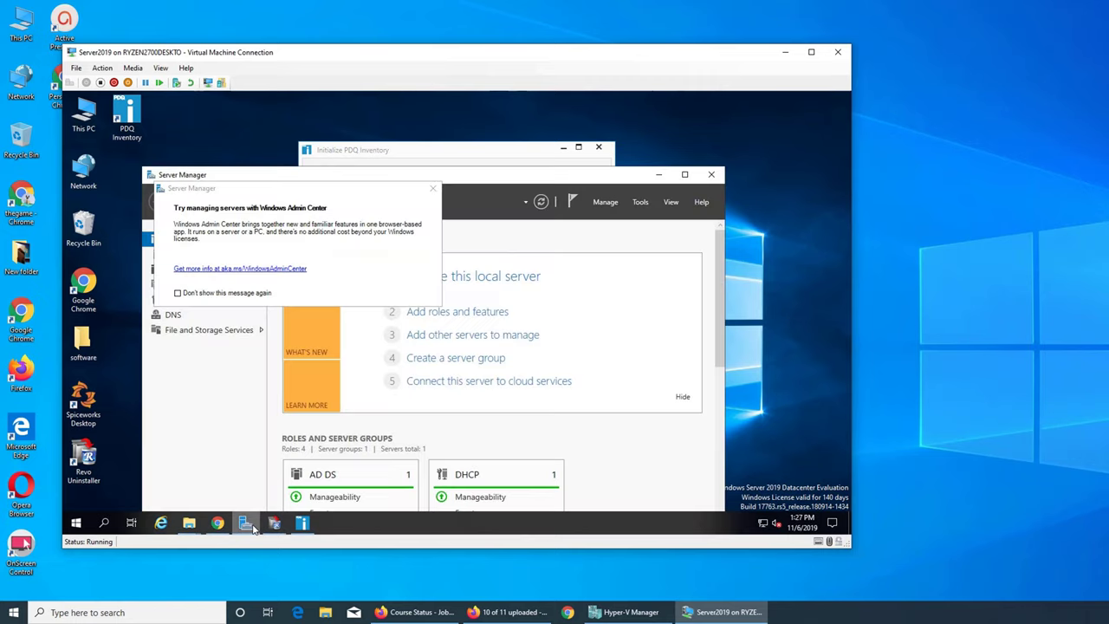
{"action": "left_click", "coordinate": [434, 187]}
{"action": "left_click", "coordinate": [641, 204]}
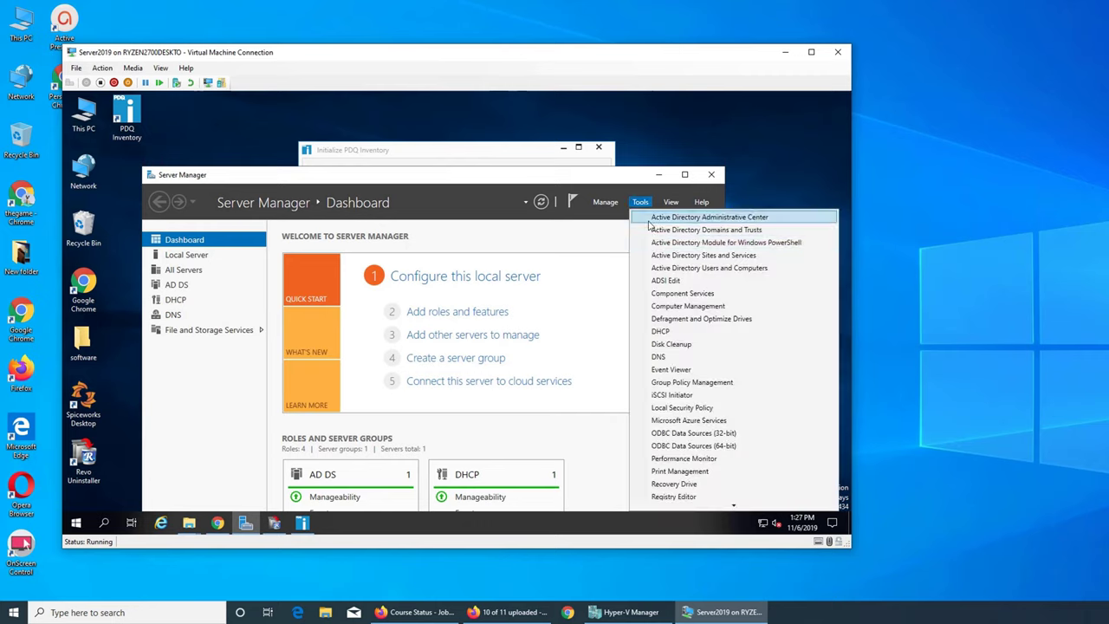
{"action": "left_click", "coordinate": [684, 268]}
{"action": "left_click", "coordinate": [511, 154]}
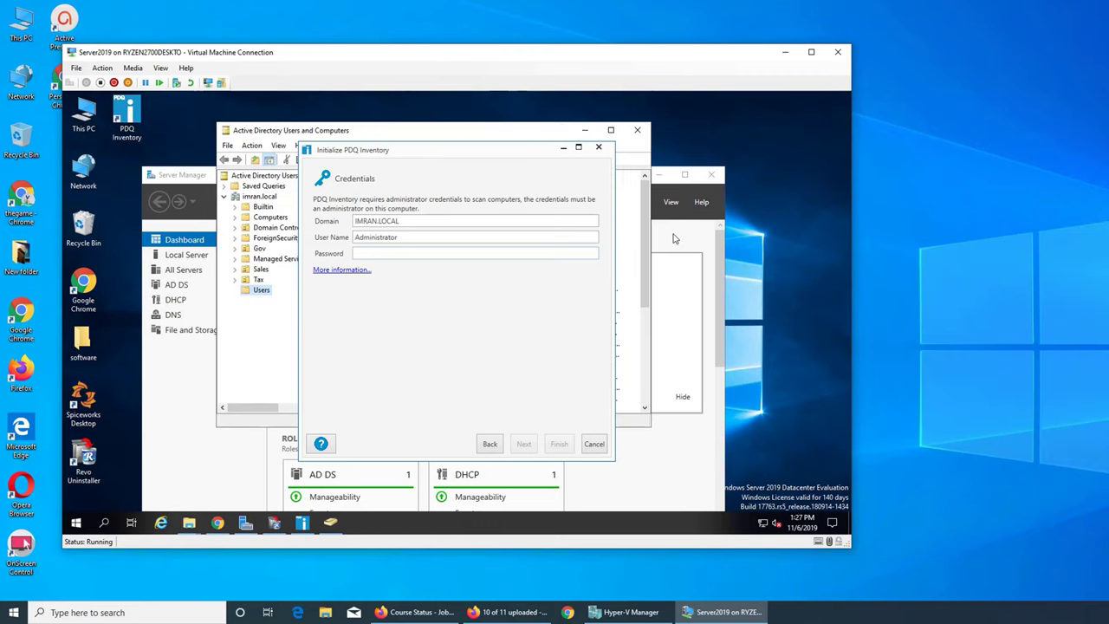
{"action": "left_click", "coordinate": [624, 151]}
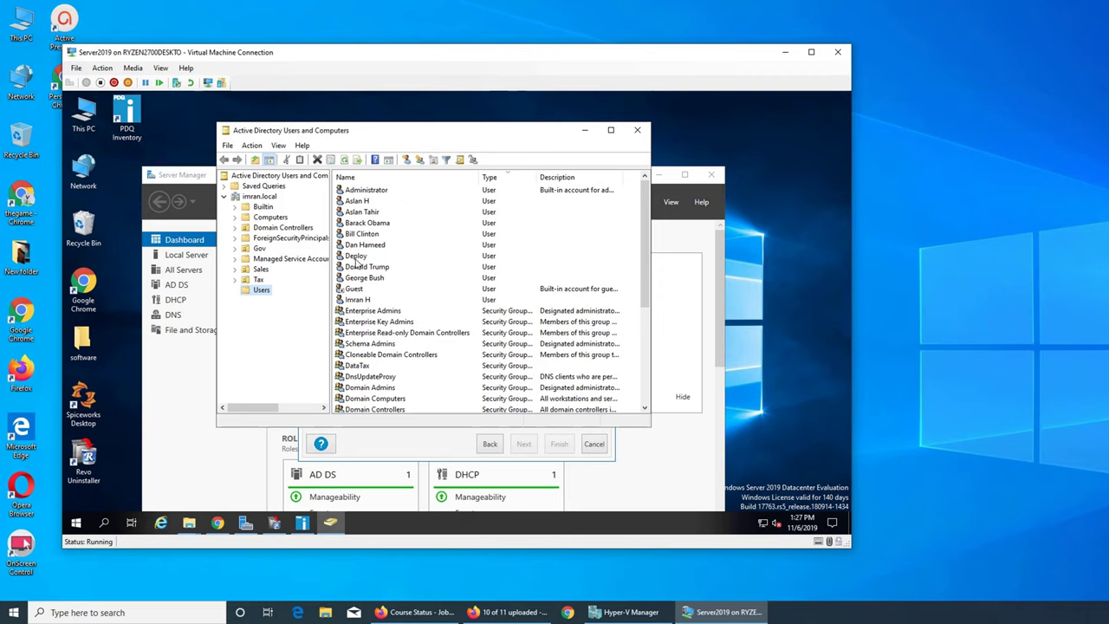
Start a new user with first name 'pdq' and fill in its logon name
{"action": "left_click", "coordinate": [412, 164]}
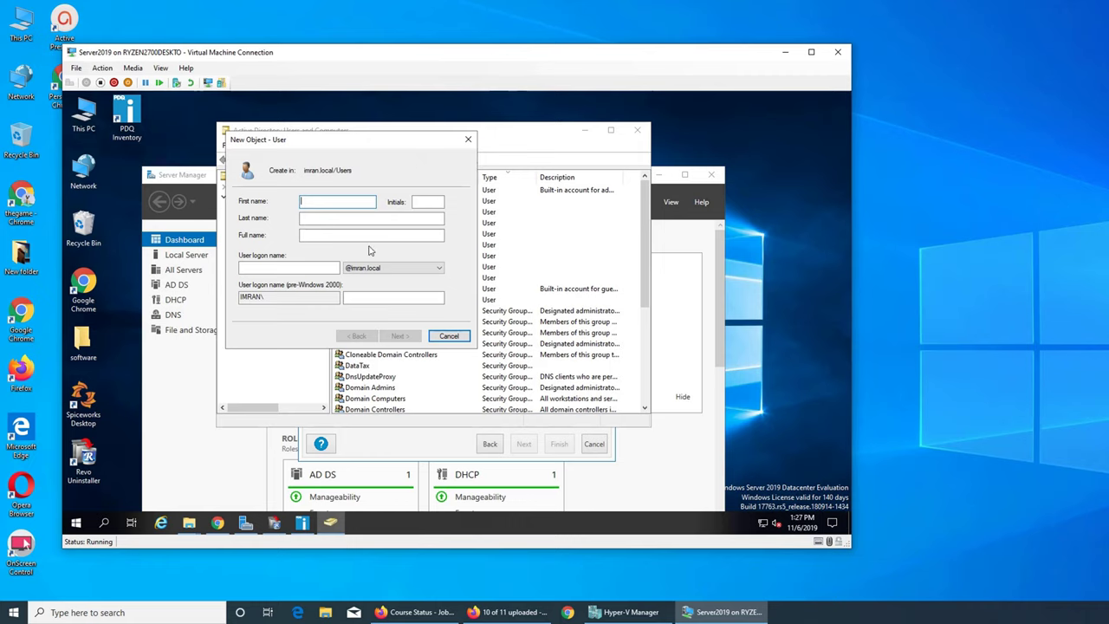
{"action": "type", "text": "pdq"}
{"action": "key", "text": "Tab"}
{"action": "key", "text": "Tab"}
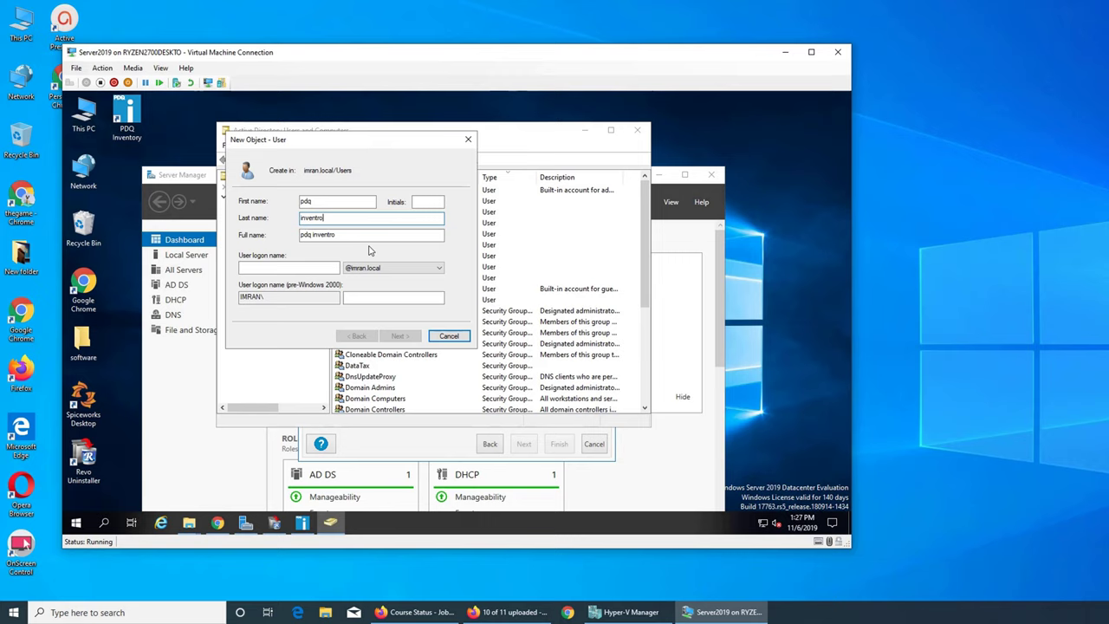
{"action": "key", "text": "Tab"}
{"action": "key", "text": "Tab"}
{"action": "key", "text": "Tab"}
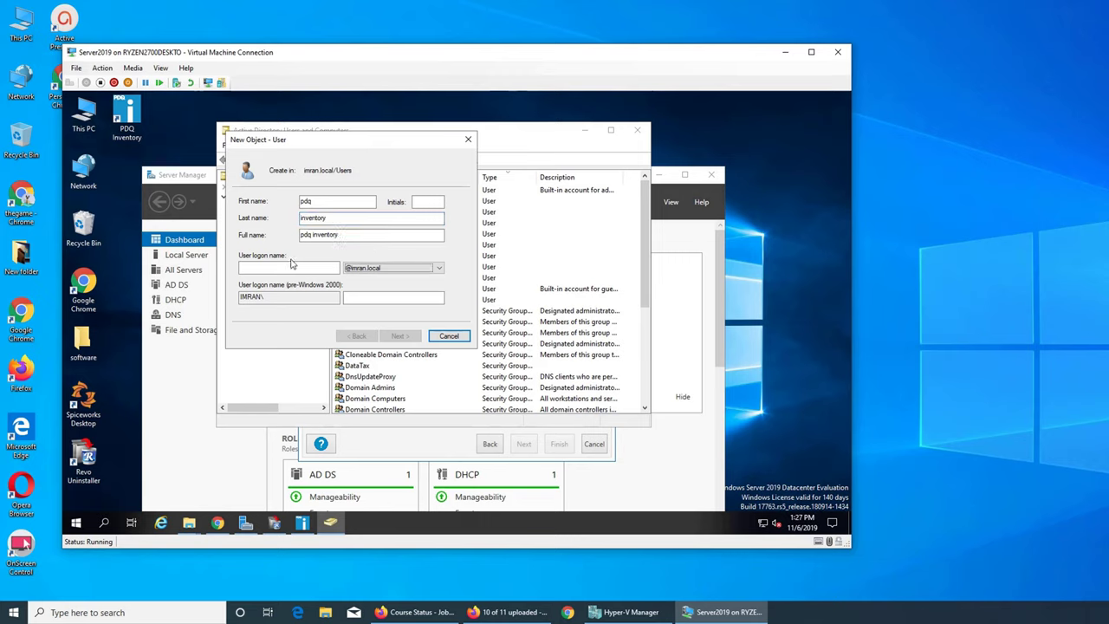
{"action": "left_click", "coordinate": [288, 269]}
{"action": "type", "text": "inventory"}
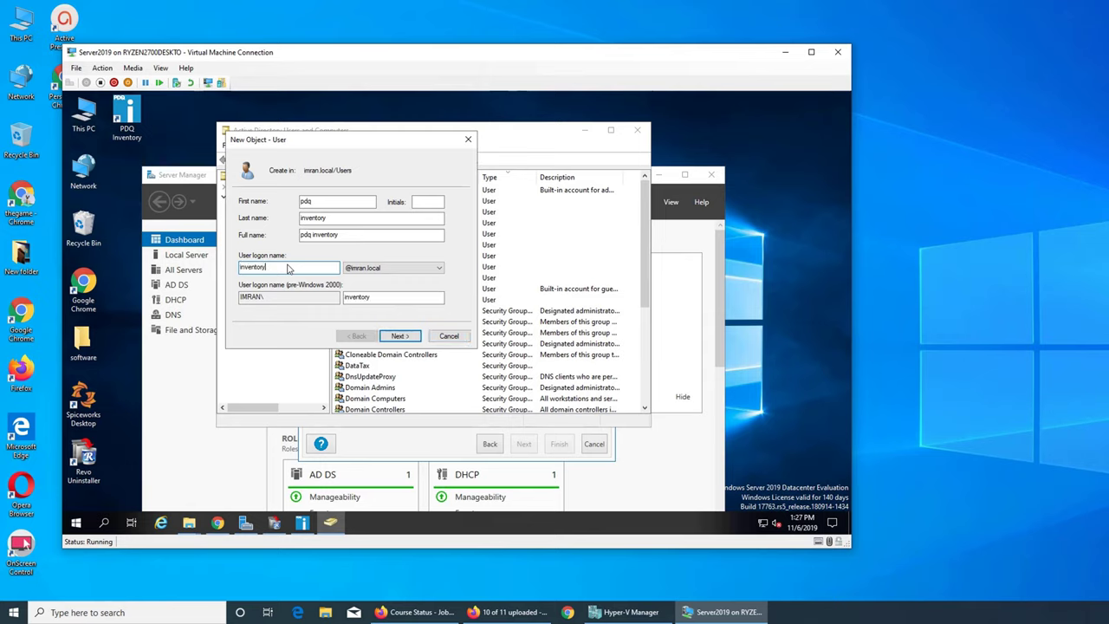
{"action": "left_click", "coordinate": [407, 337]}
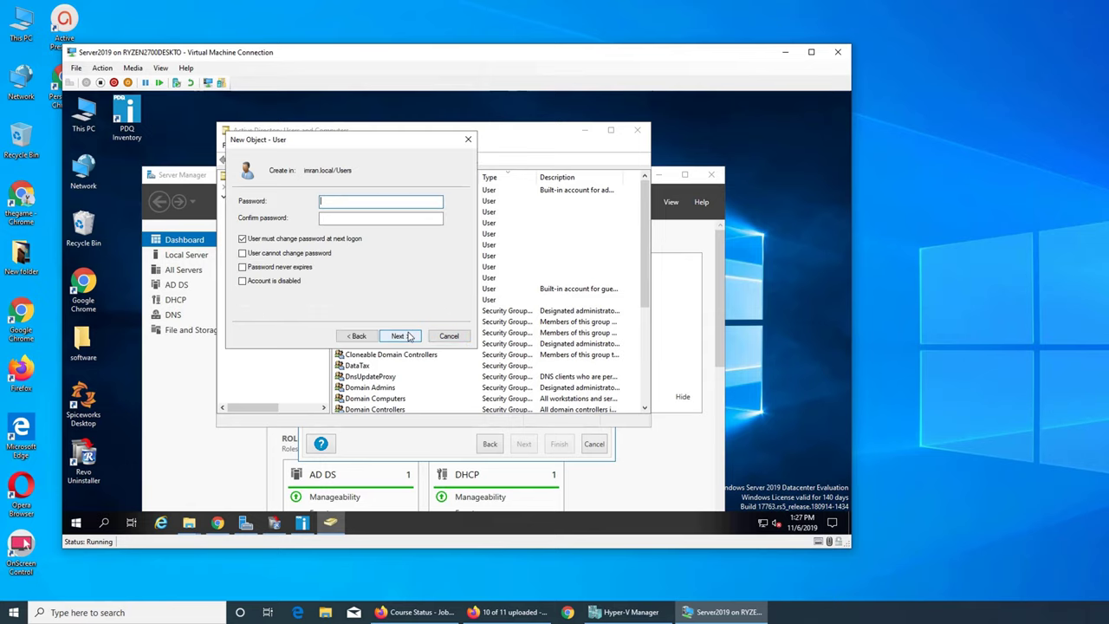
Set a password that cannot be changed and never expires, then finish creating the user
{"action": "left_click", "coordinate": [330, 244]}
{"action": "left_click", "coordinate": [285, 254]}
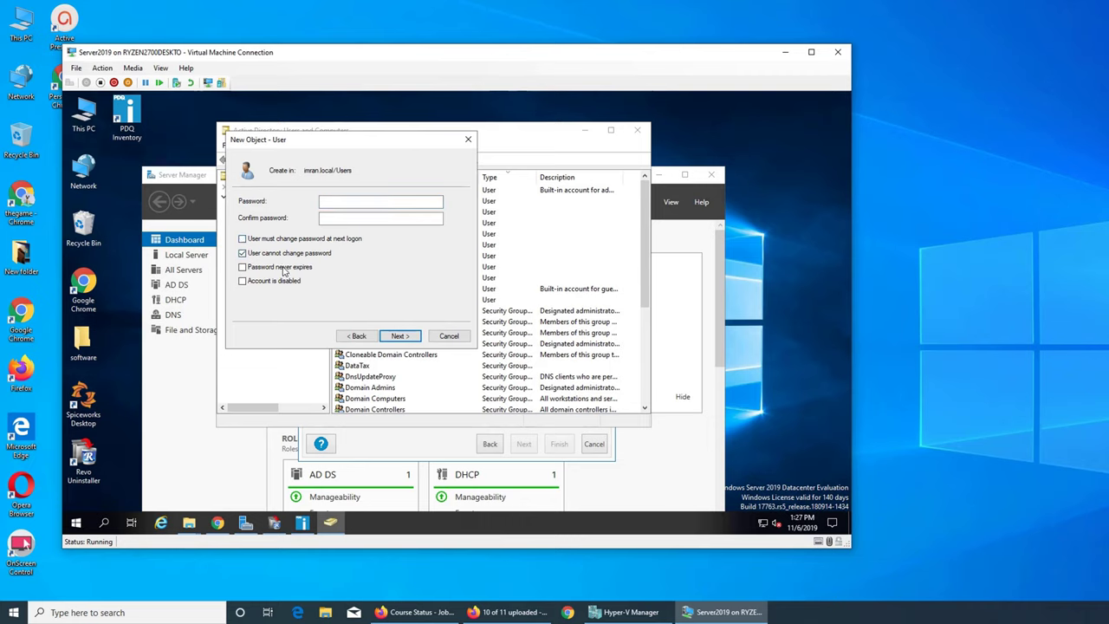
{"action": "left_click", "coordinate": [285, 269]}
{"action": "left_click", "coordinate": [371, 205]}
{"action": "key", "text": "Tab"}
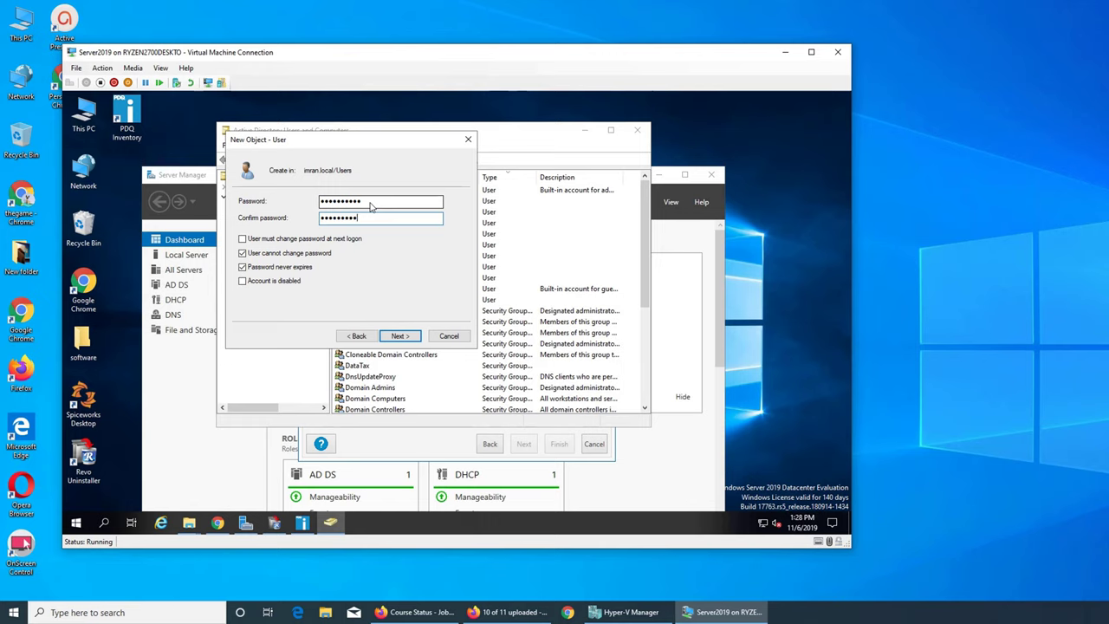
{"action": "left_click", "coordinate": [398, 336]}
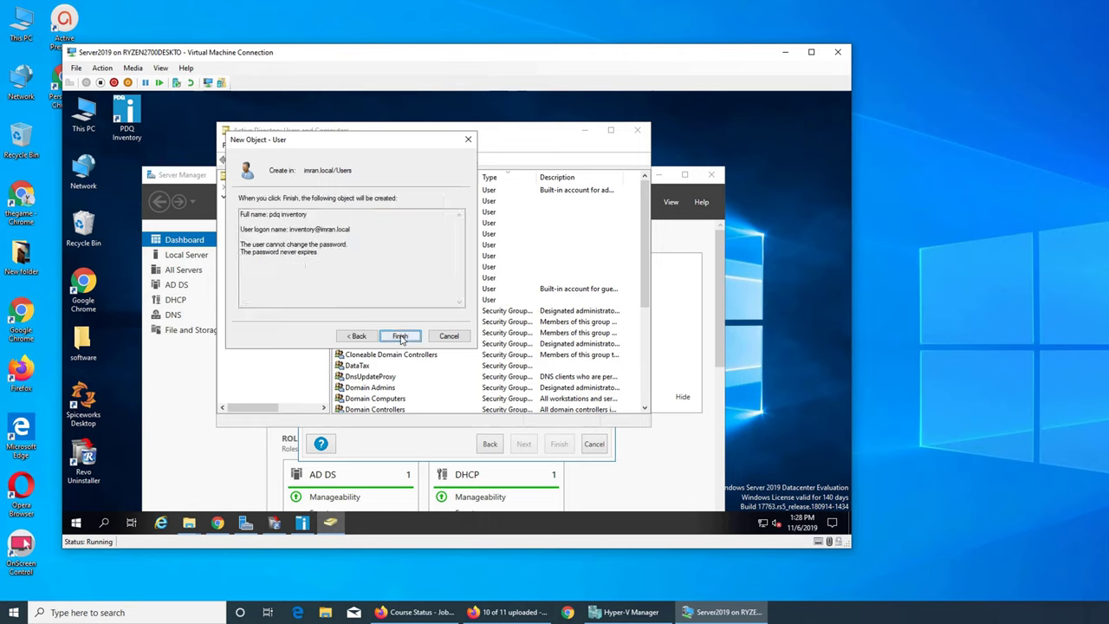
{"action": "left_click", "coordinate": [400, 337]}
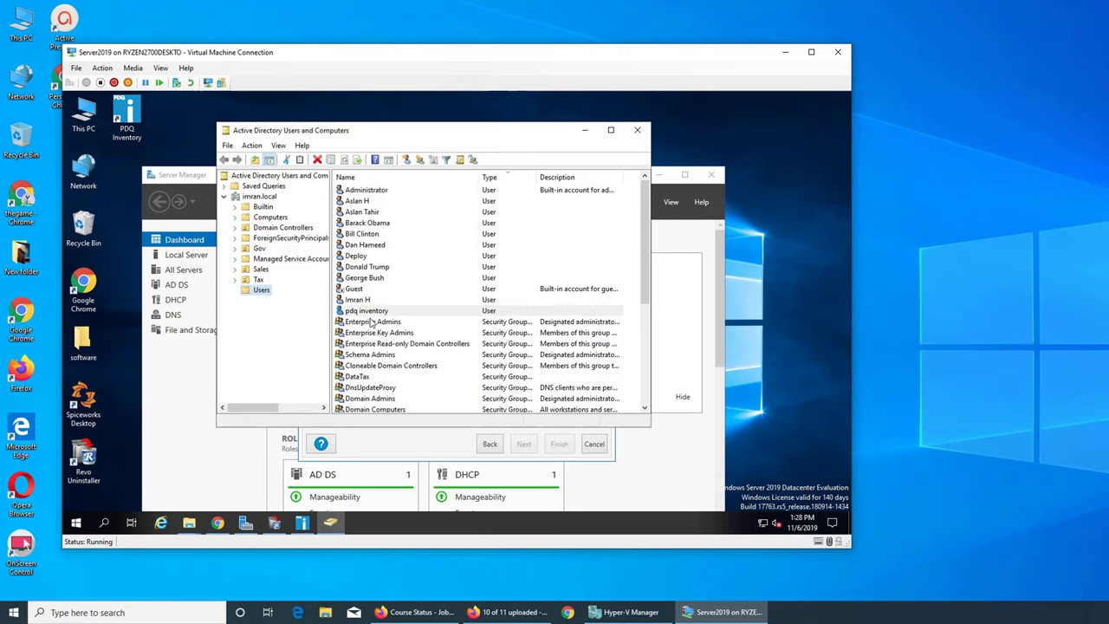
Open the pdq inventory user's properties and delete 'pdq' from its display name
{"action": "left_click", "coordinate": [372, 312]}
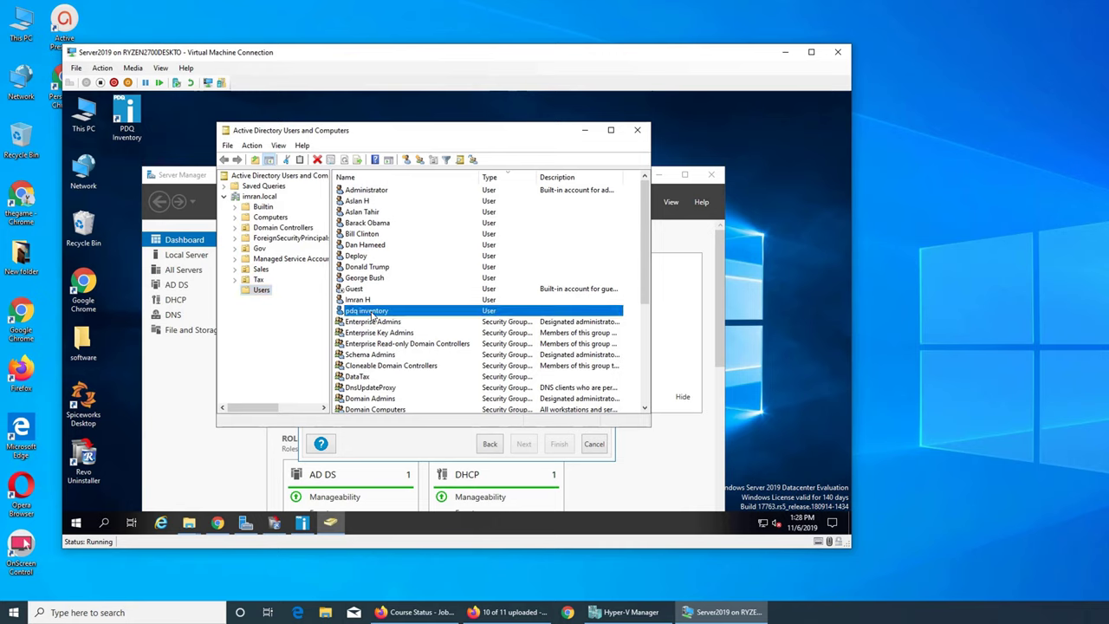
{"action": "right_click", "coordinate": [386, 313]}
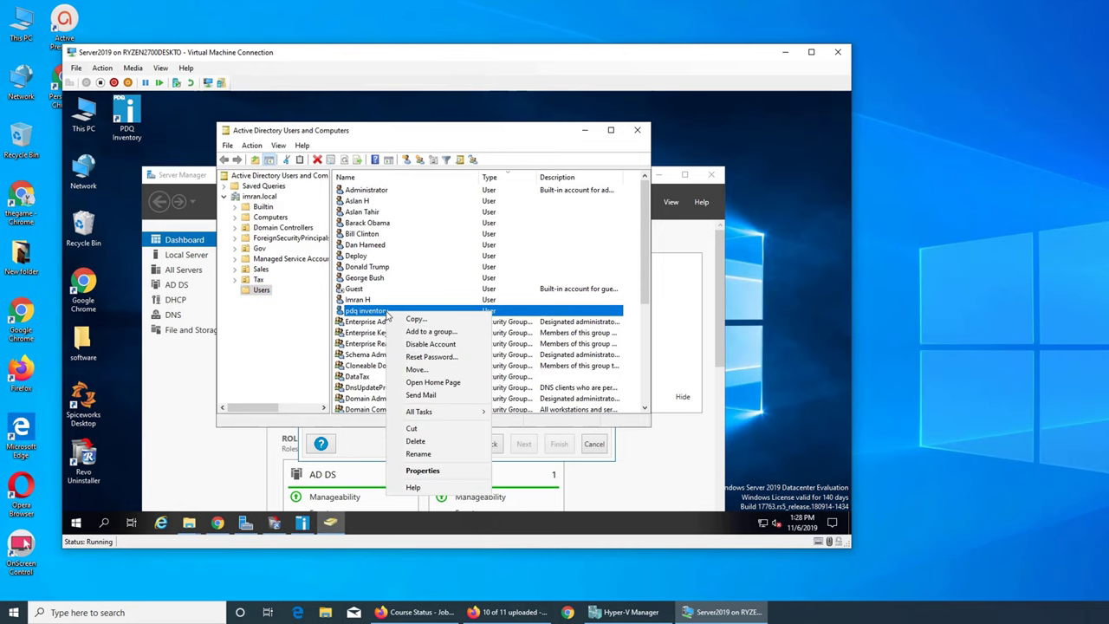
{"action": "left_click", "coordinate": [427, 470]}
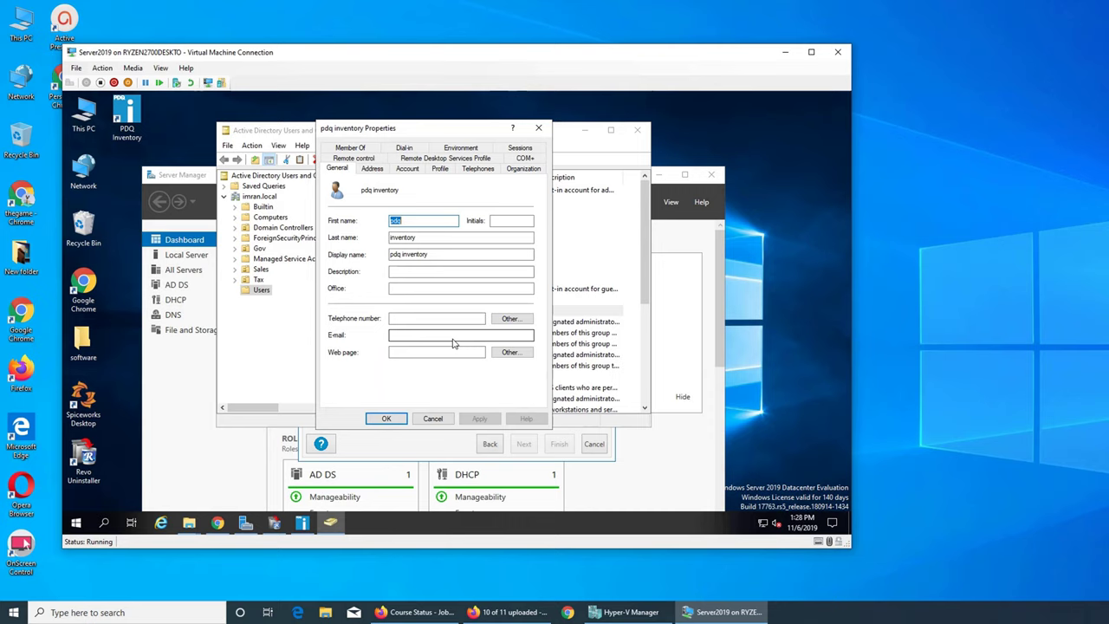
{"action": "double_click", "coordinate": [399, 257]}
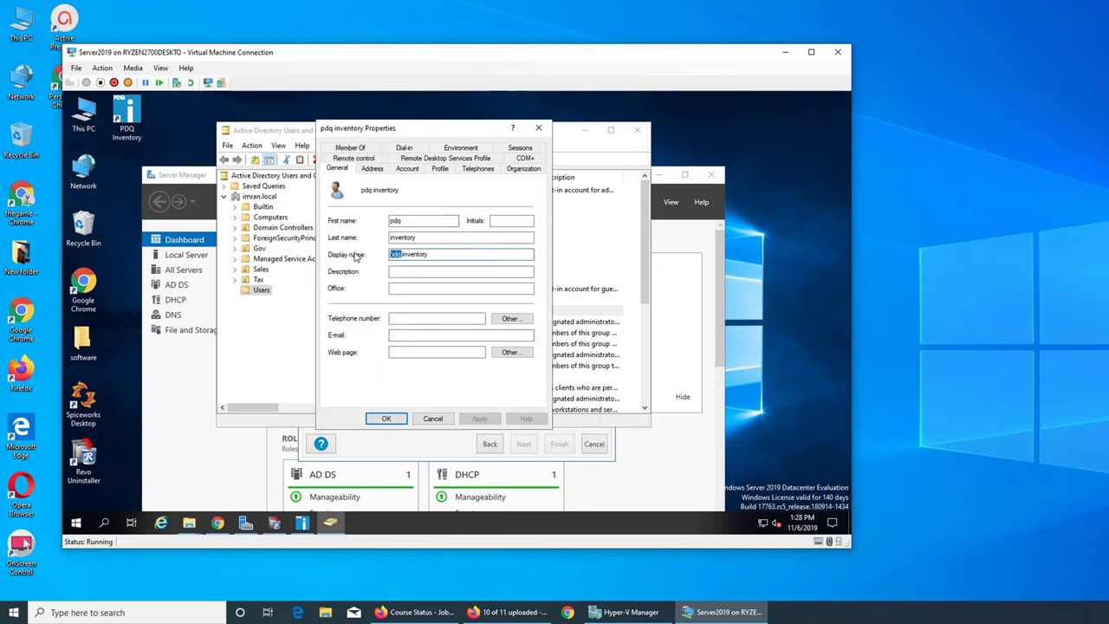
{"action": "key", "text": "Delete"}
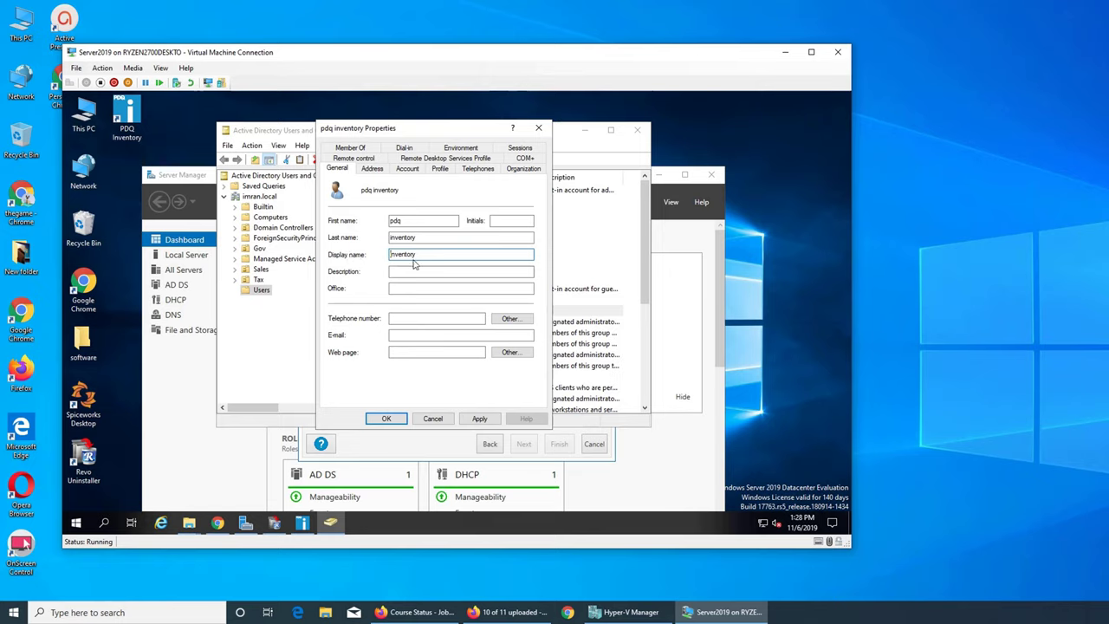
On the Member Of tab, add the user to the Administrators group via 'adm'
{"action": "left_click", "coordinate": [351, 149]}
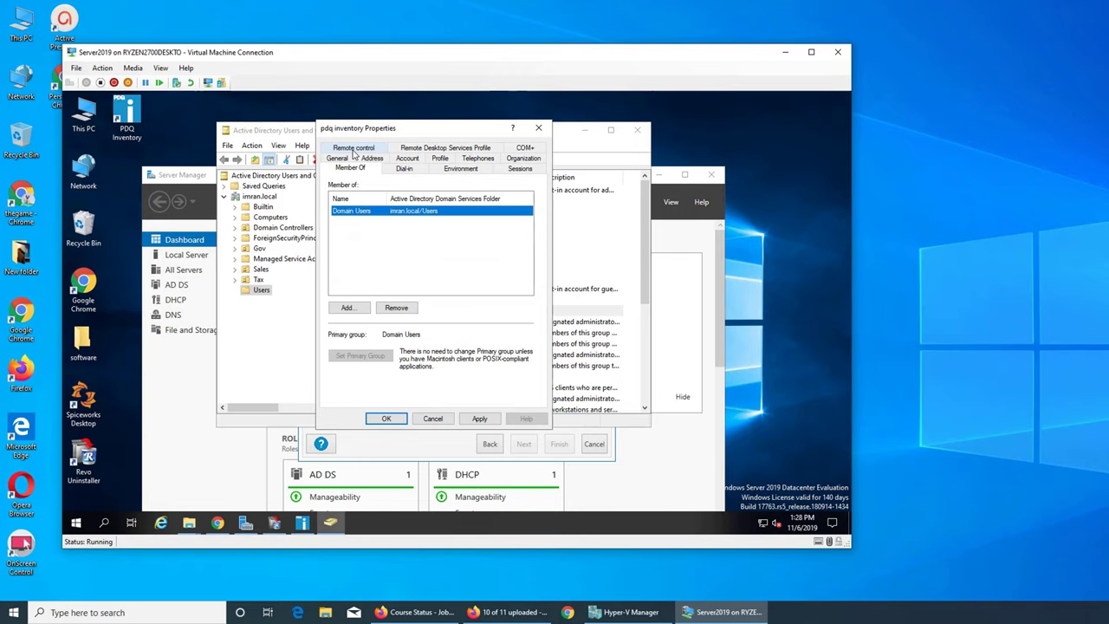
{"action": "left_click", "coordinate": [350, 307]}
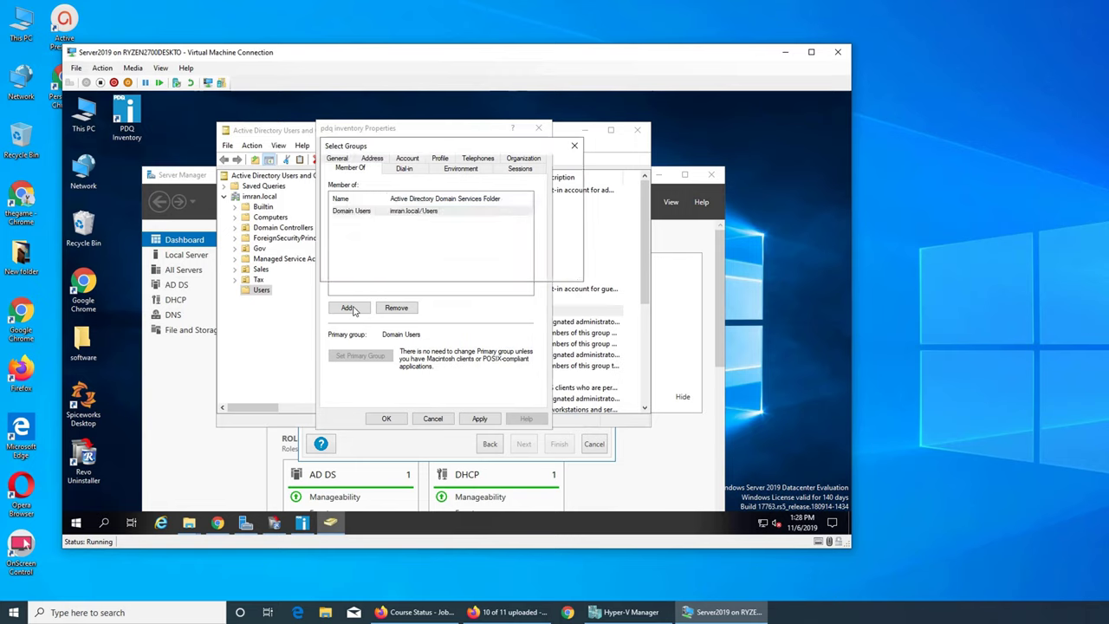
{"action": "type", "text": "admin"}
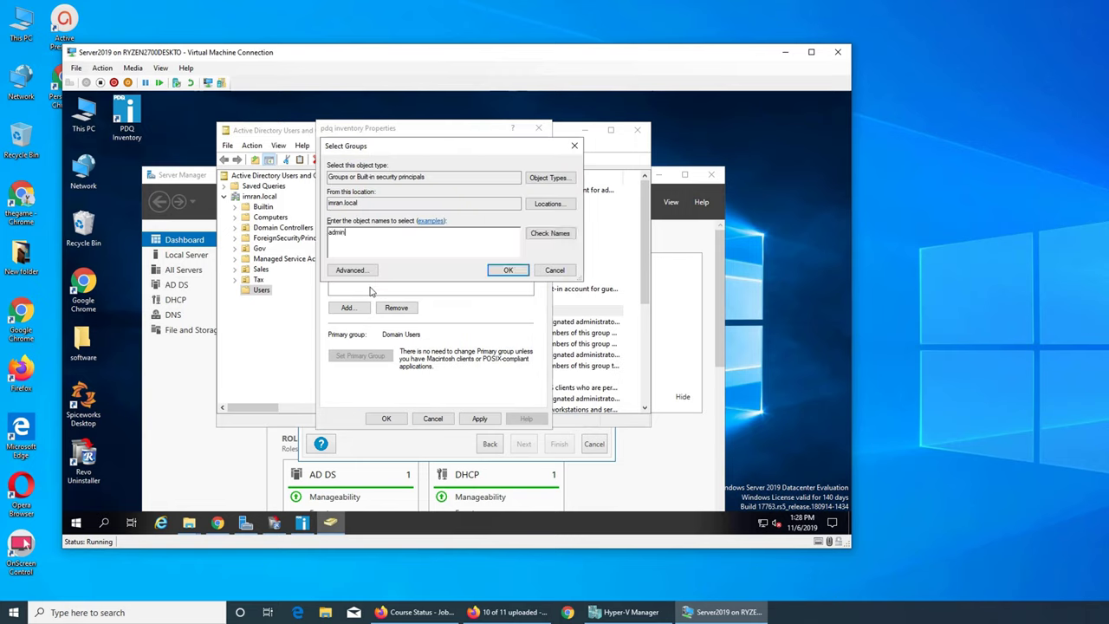
{"action": "left_click", "coordinate": [563, 232]}
{"action": "left_click", "coordinate": [507, 269]}
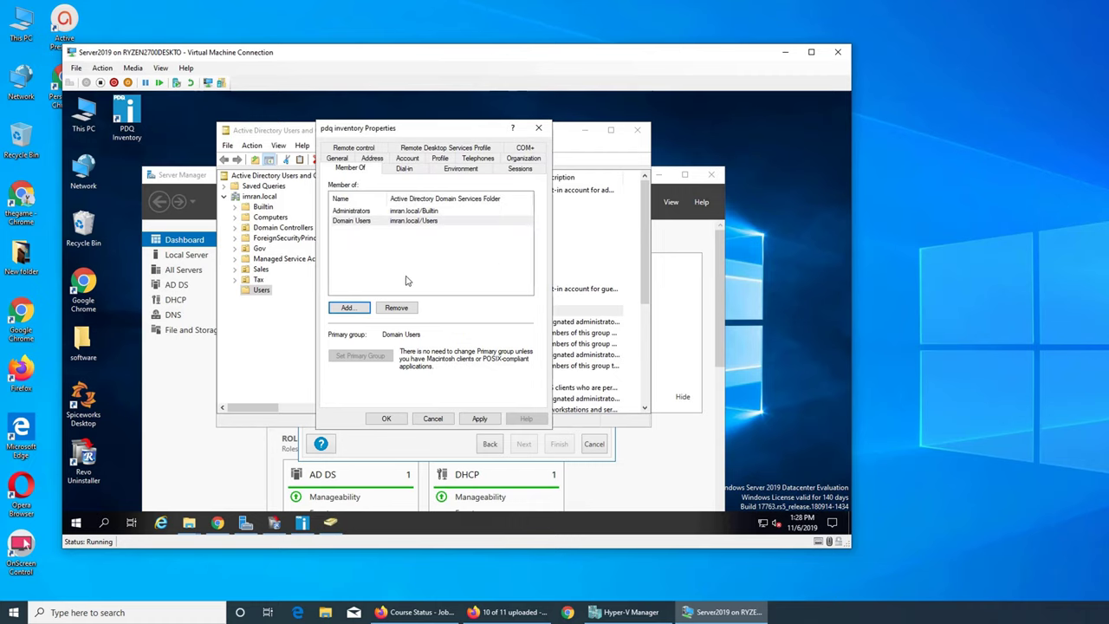
Search for another group, checking names for 'dom' and then 'adm'
{"action": "left_click", "coordinate": [348, 308]}
{"action": "type", "text": "ad"}
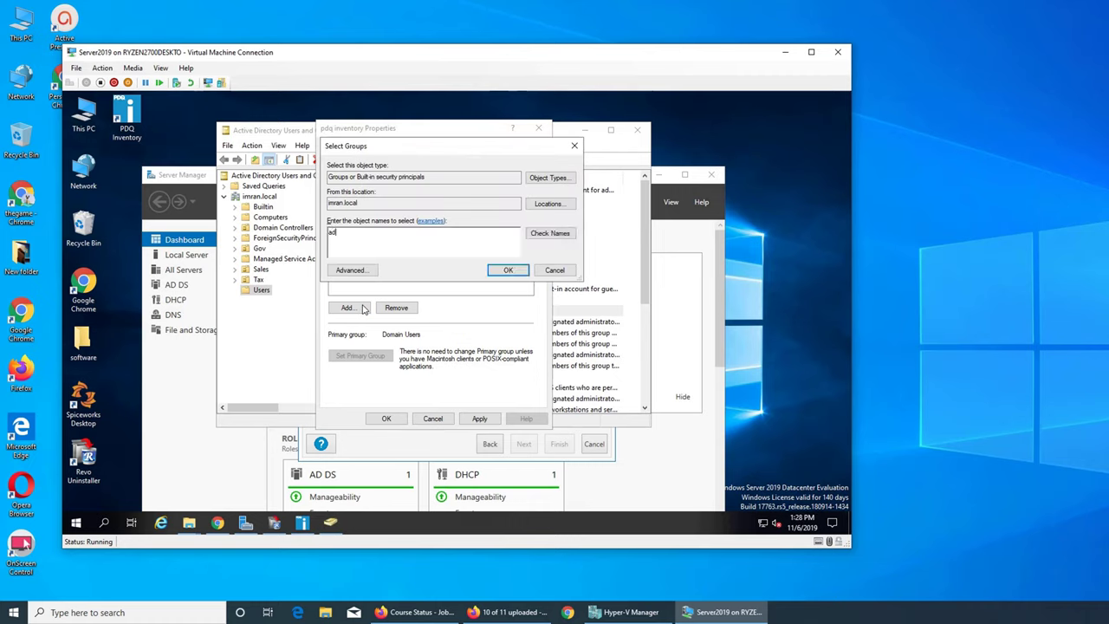
{"action": "key", "text": "BackSpace"}
{"action": "type", "text": "domain"}
{"action": "left_click", "coordinate": [533, 234]}
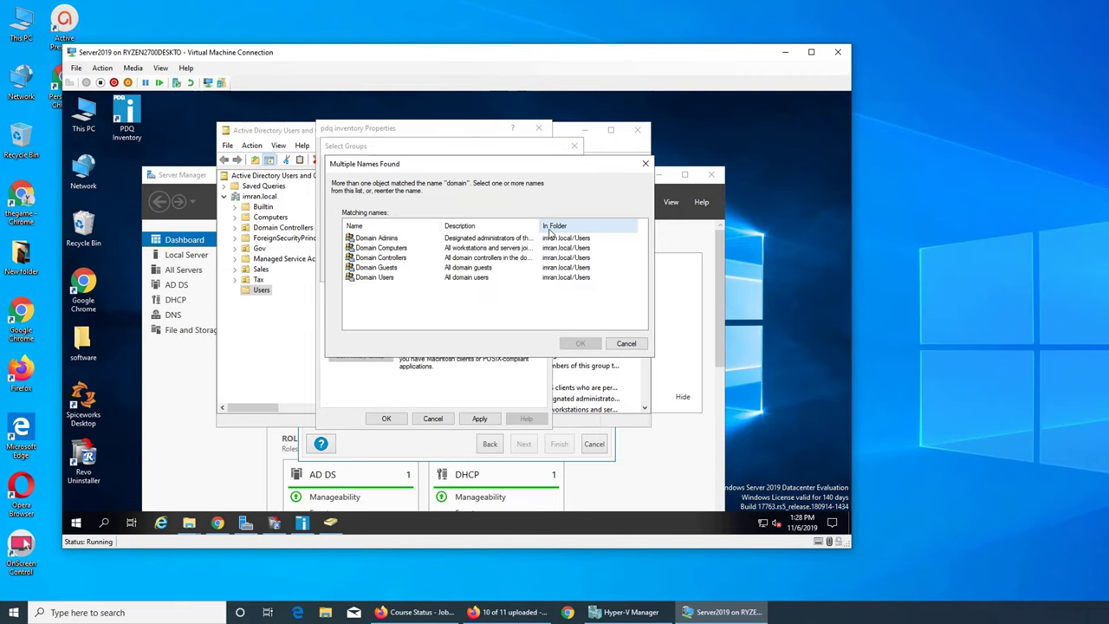
{"action": "left_click", "coordinate": [625, 345]}
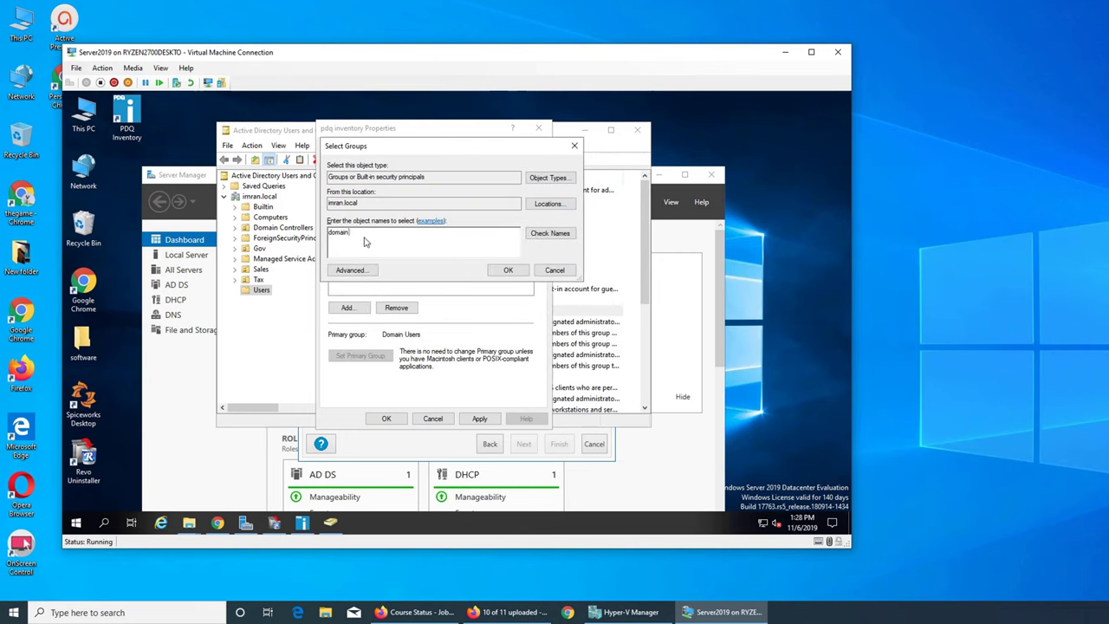
{"action": "key", "text": "BackSpace"}
{"action": "key", "text": "BackSpace"}
{"action": "key", "text": "BackSpace"}
{"action": "key", "text": "BackSpace"}
{"action": "key", "text": "BackSpace"}
{"action": "key", "text": "BackSpace"}
{"action": "type", "text": "adm"}
{"action": "left_click", "coordinate": [550, 234]}
Resolve 'en' to Enterprise Admins, add that group, and apply the memberships
{"action": "key", "text": "BackSpace"}
{"action": "type", "text": "en"}
{"action": "left_click", "coordinate": [565, 236]}
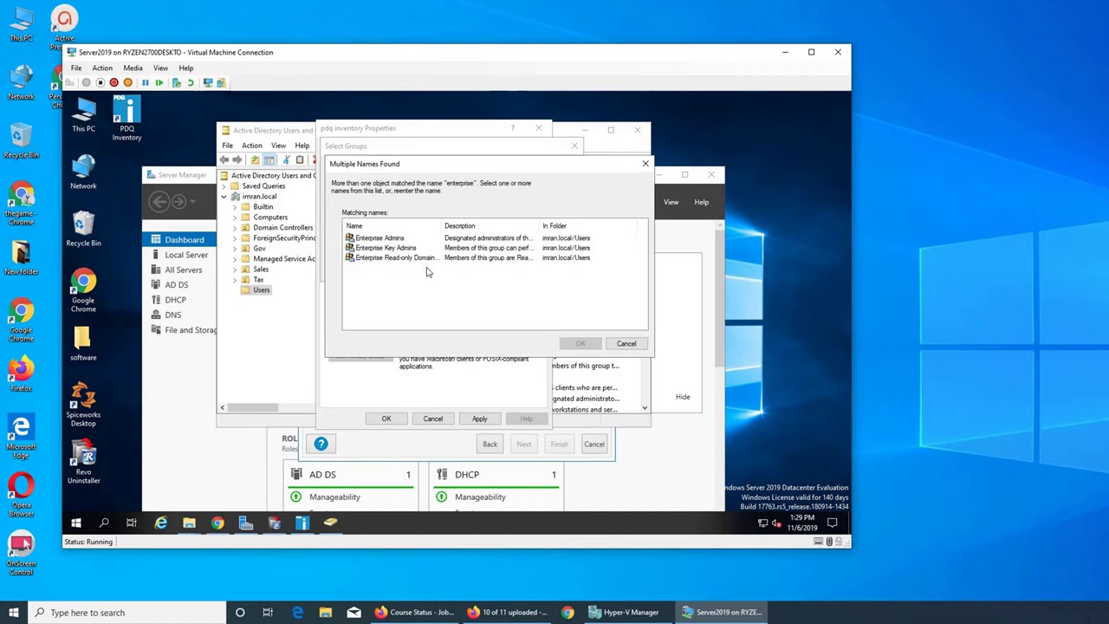
{"action": "left_click", "coordinate": [381, 239]}
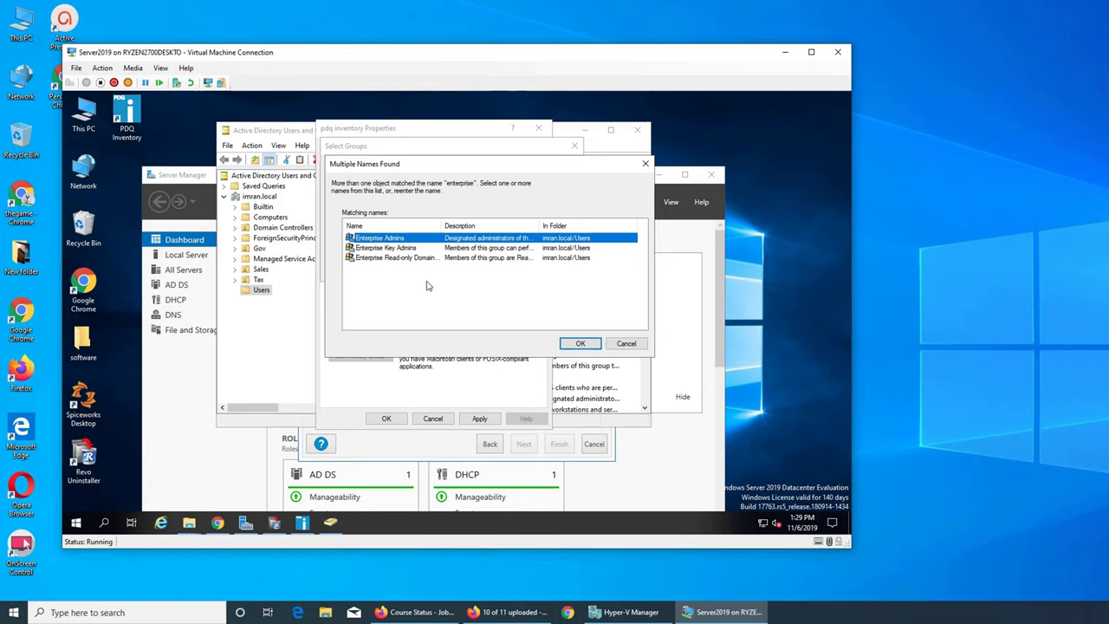
{"action": "left_click", "coordinate": [580, 343]}
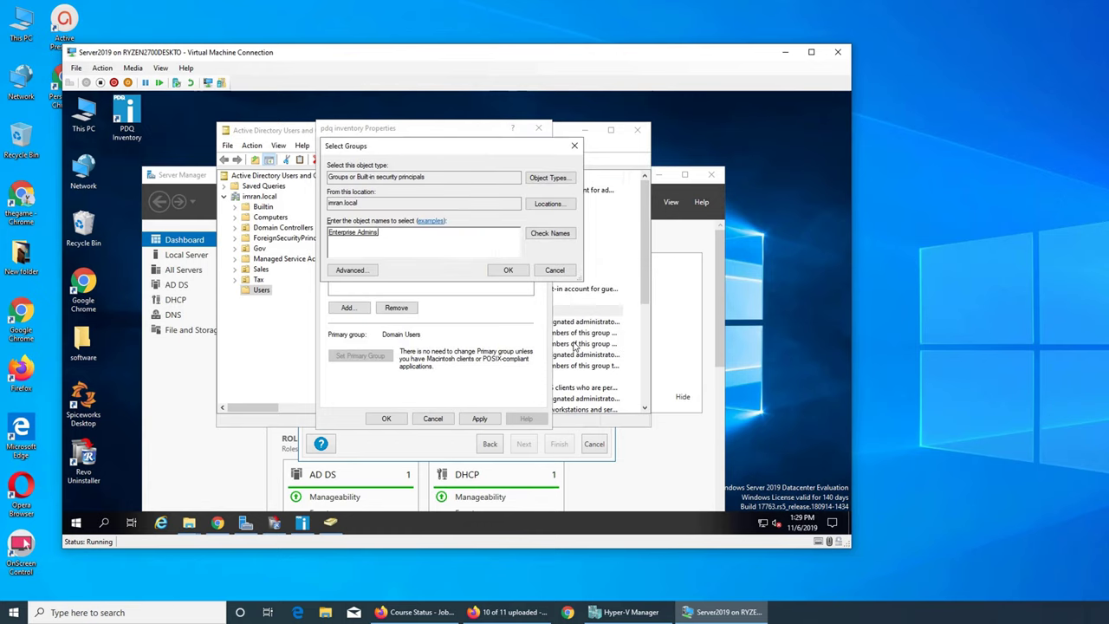
{"action": "left_click", "coordinate": [507, 270]}
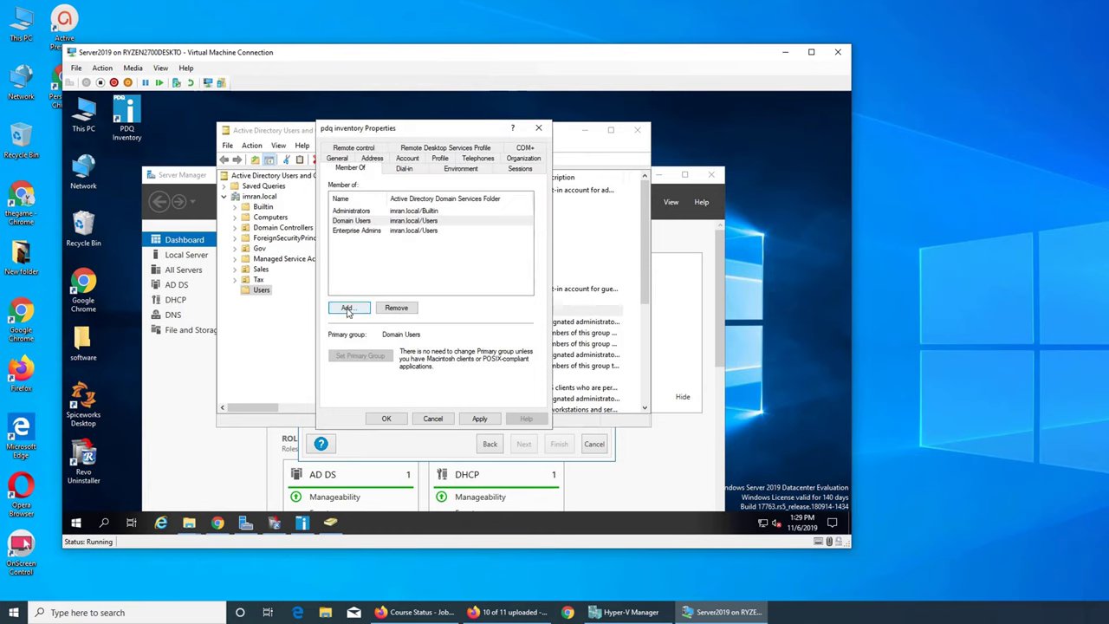
{"action": "left_click", "coordinate": [480, 419]}
Close ADUC, then enter user name inventory and its password as scan credentials and finish
{"action": "left_click", "coordinate": [387, 418]}
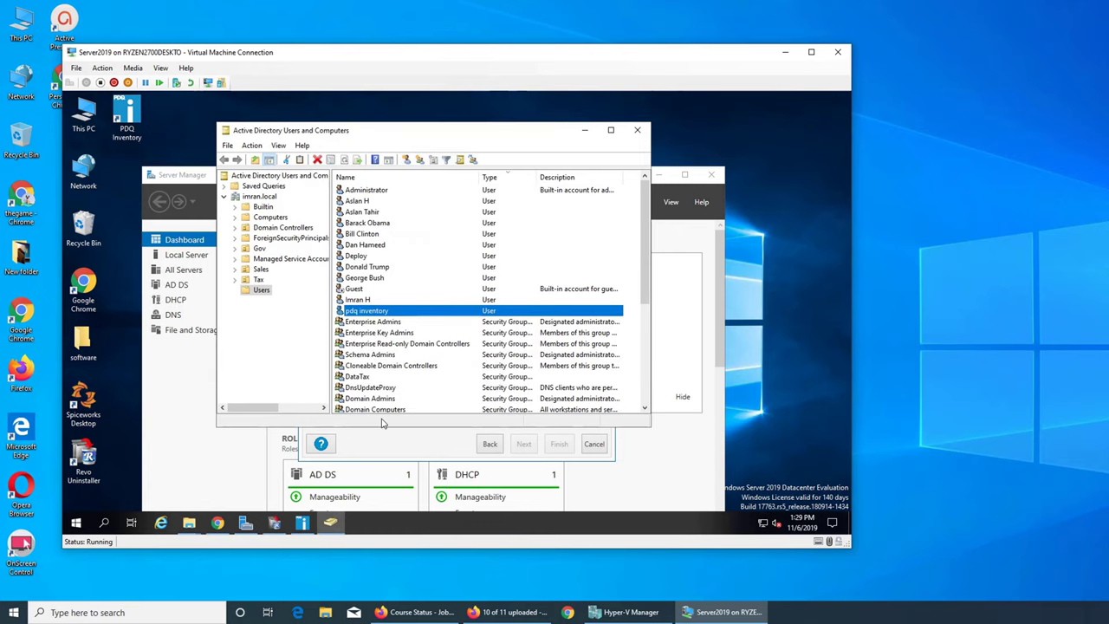
{"action": "left_click", "coordinate": [636, 131]}
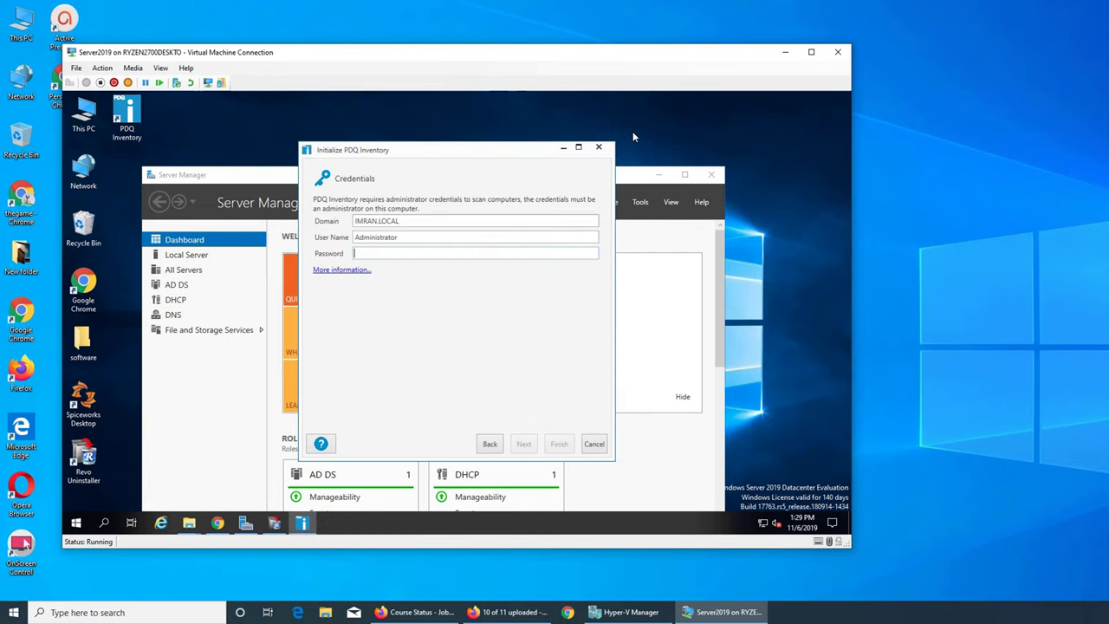
{"action": "double_click", "coordinate": [401, 238]}
{"action": "type", "text": "inventory"}
{"action": "key", "text": "Tab"}
{"action": "type", "text": "*****"}
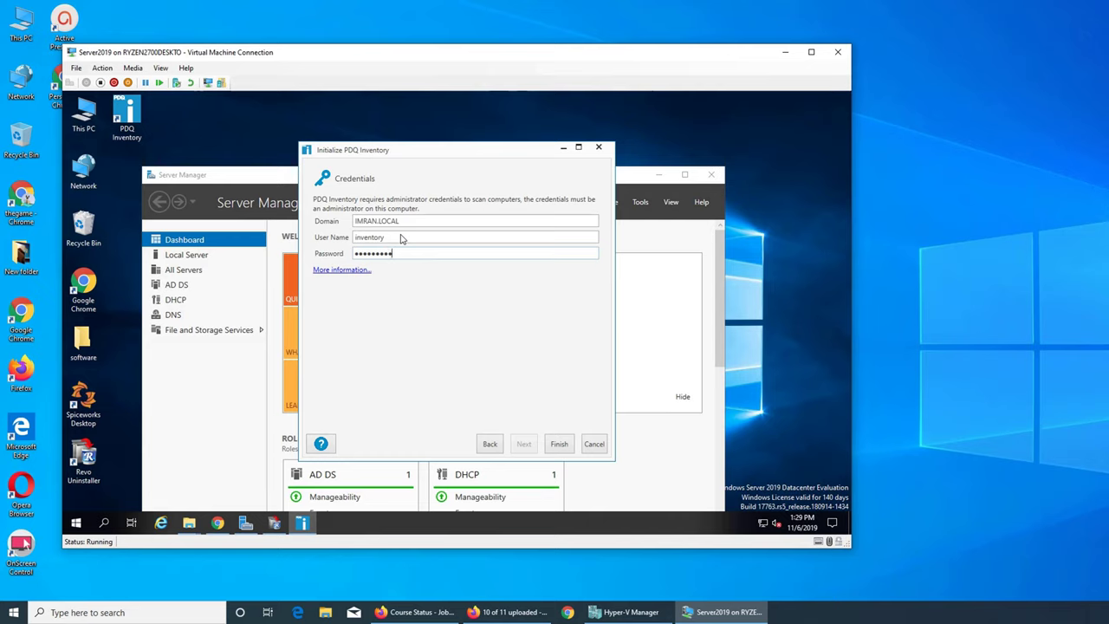
{"action": "type", "text": "*"}
{"action": "left_click", "coordinate": [561, 446]}
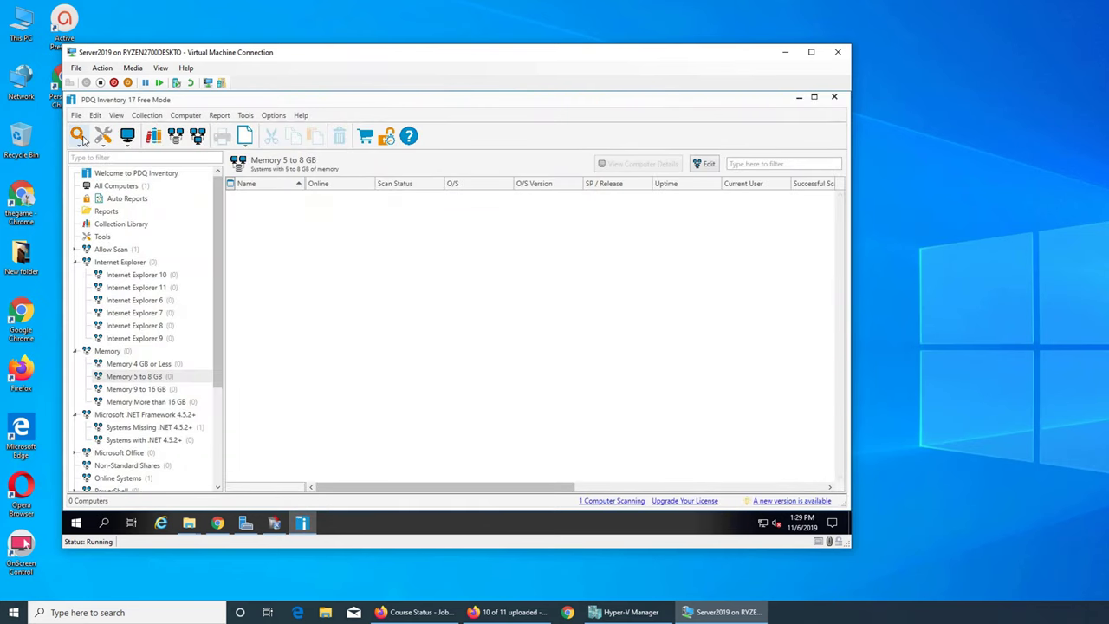
Browse Active Directory by name and move computers Test through win8 into the targets
{"action": "left_click", "coordinate": [127, 137]}
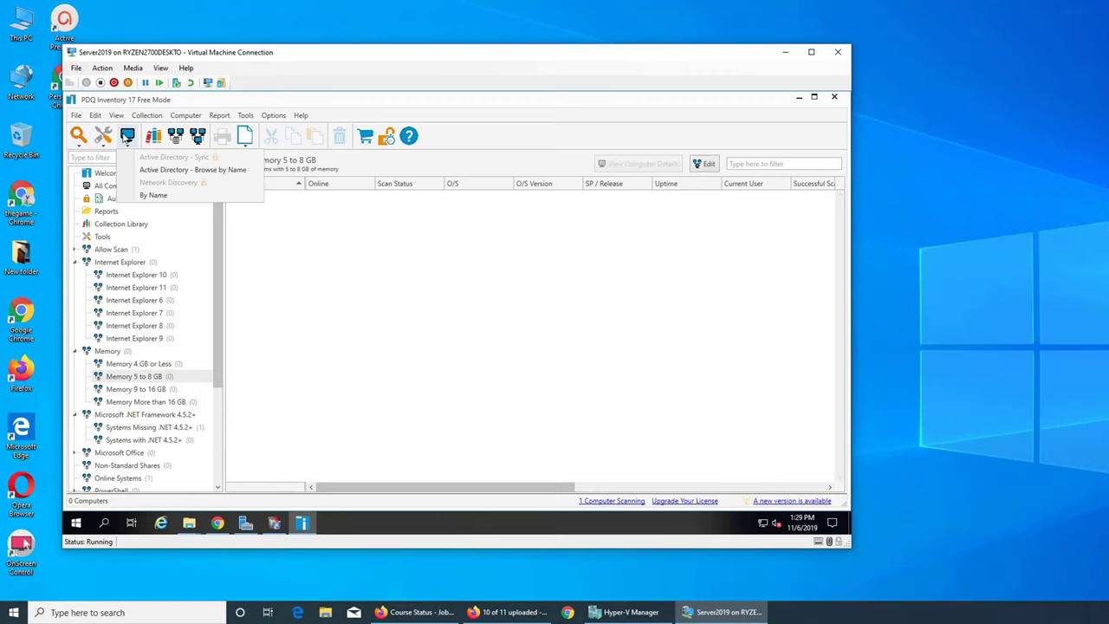
{"action": "left_click", "coordinate": [177, 170]}
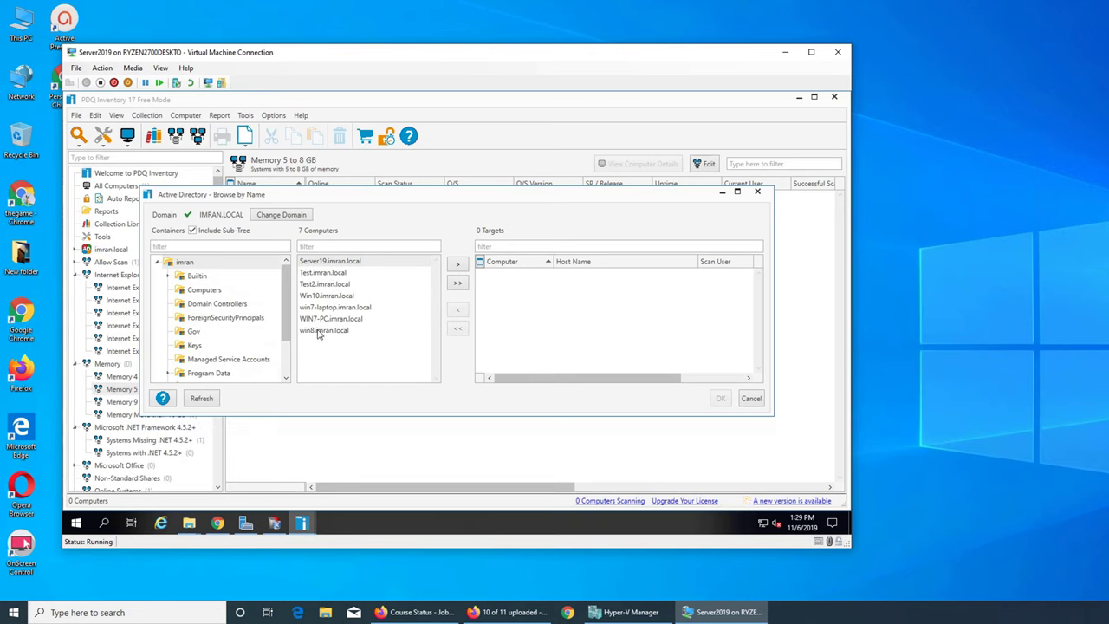
{"action": "left_click", "coordinate": [316, 274]}
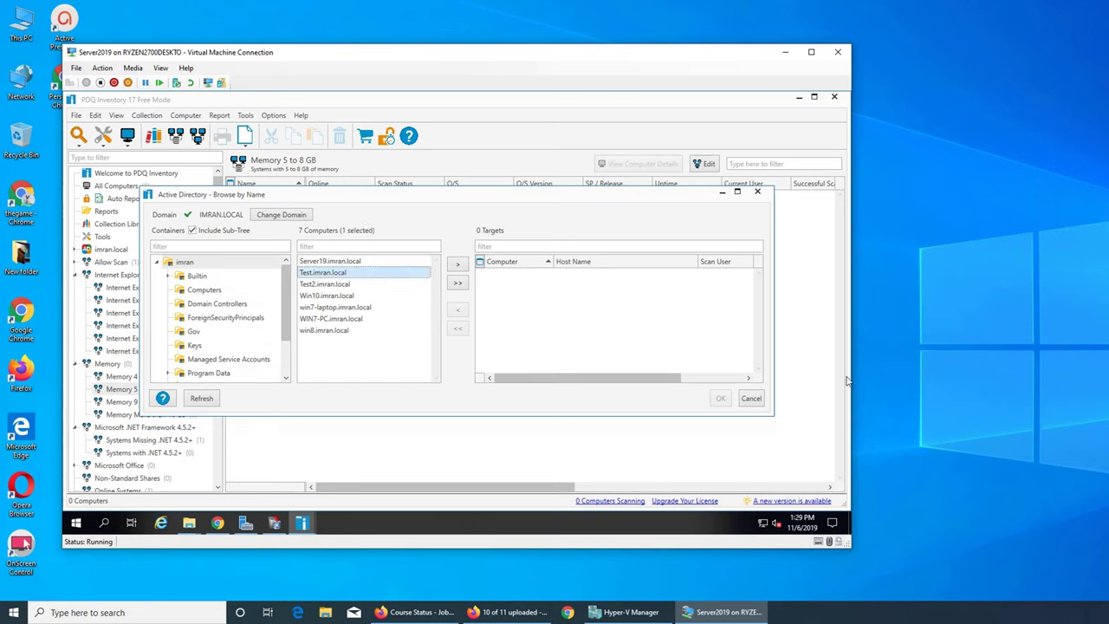
{"action": "key", "text": "shift+Down"}
{"action": "key", "text": "shift+Down"}
{"action": "key", "text": "shift+Down"}
{"action": "key", "text": "shift+Down"}
{"action": "key", "text": "shift+Down"}
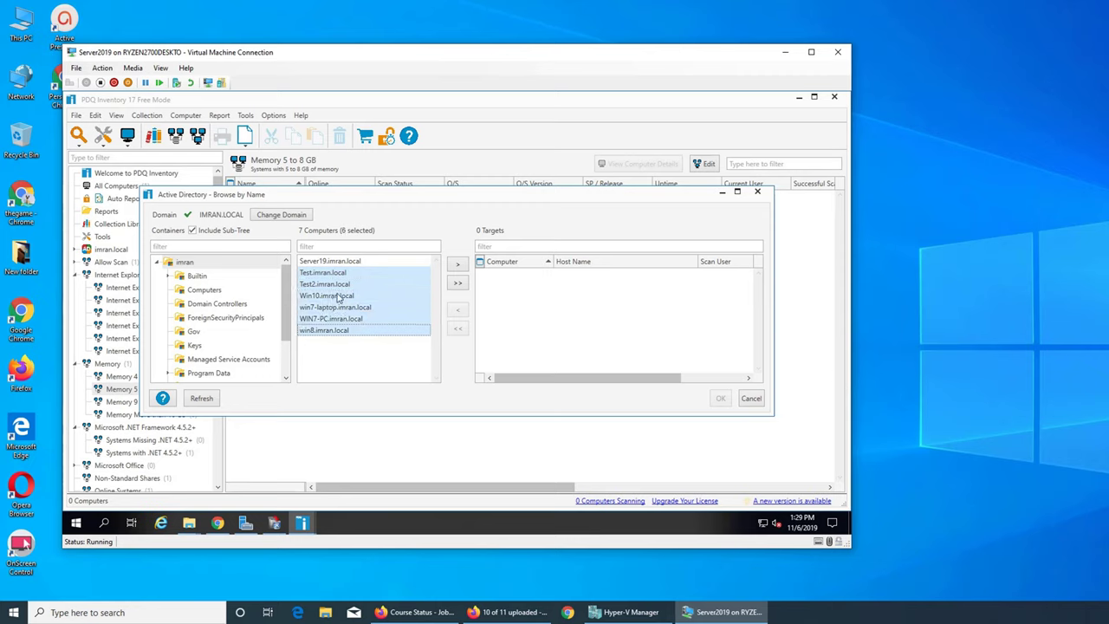
{"action": "left_click", "coordinate": [458, 265]}
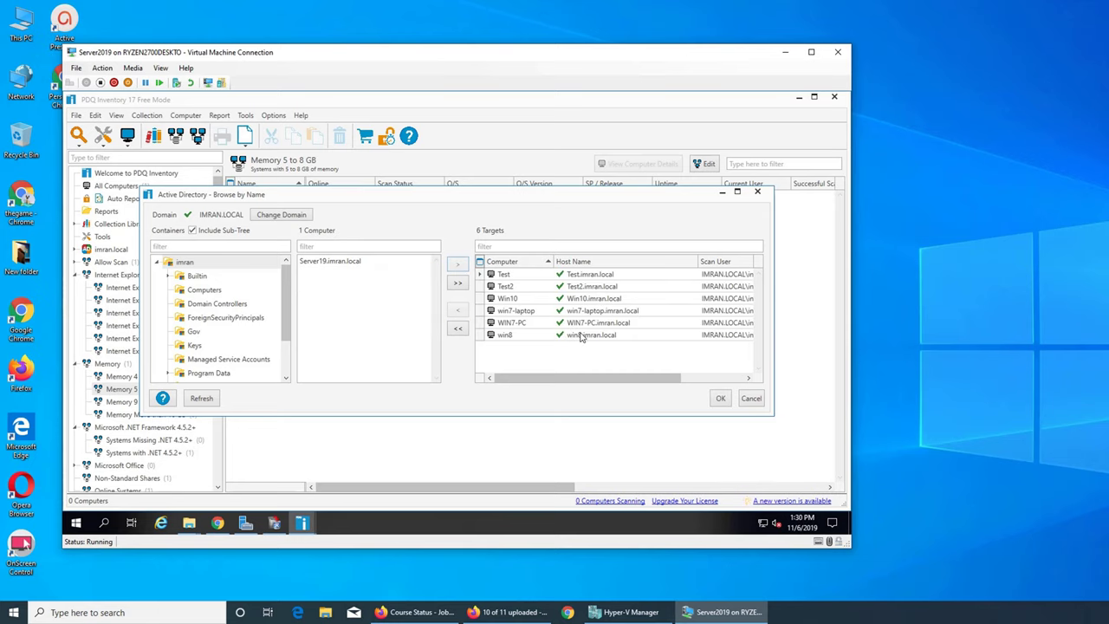
Confirm the six target computers so they are added and scanned
{"action": "left_click", "coordinate": [719, 399]}
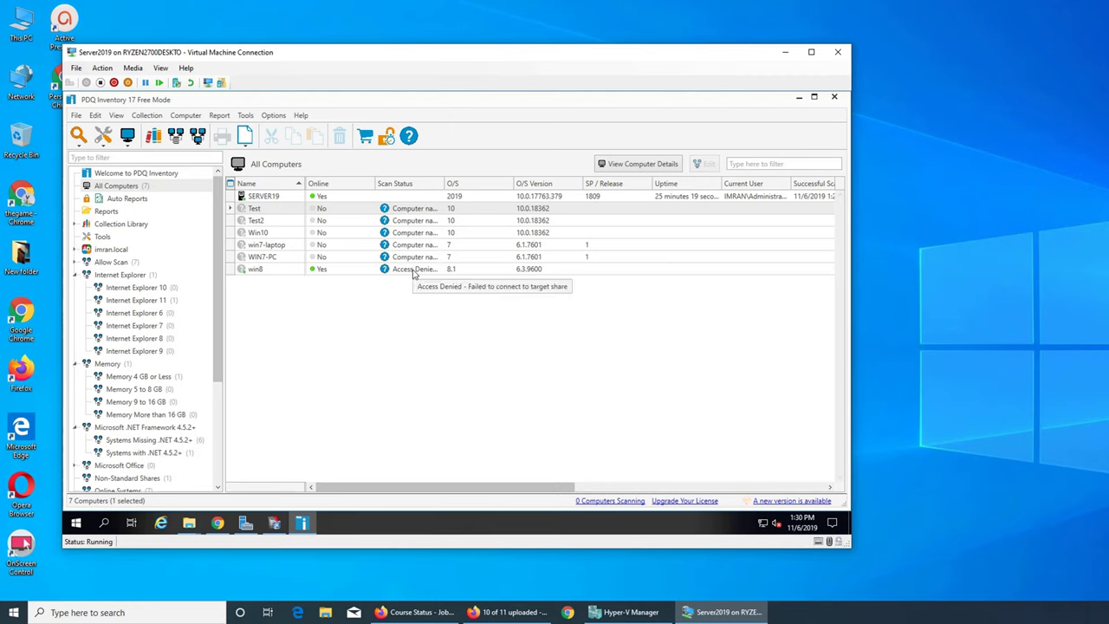
Open the virtual machine's settings from the VM connection's File menu, then close them
{"action": "left_click", "coordinate": [161, 68]}
{"action": "mouse_move", "coordinate": [132, 70]}
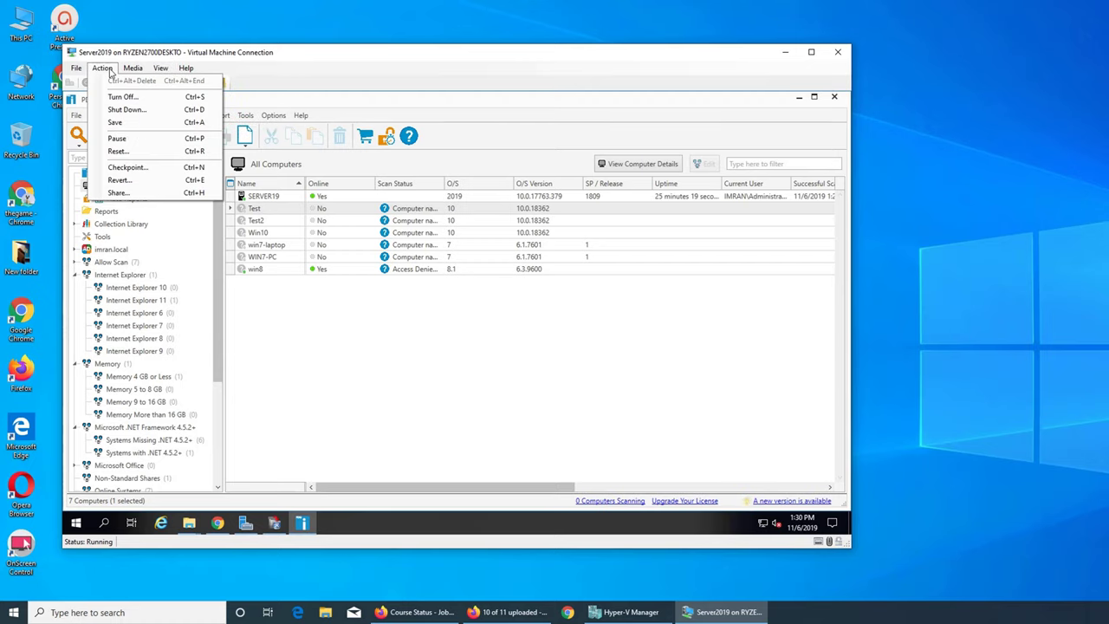
{"action": "left_click", "coordinate": [76, 67]}
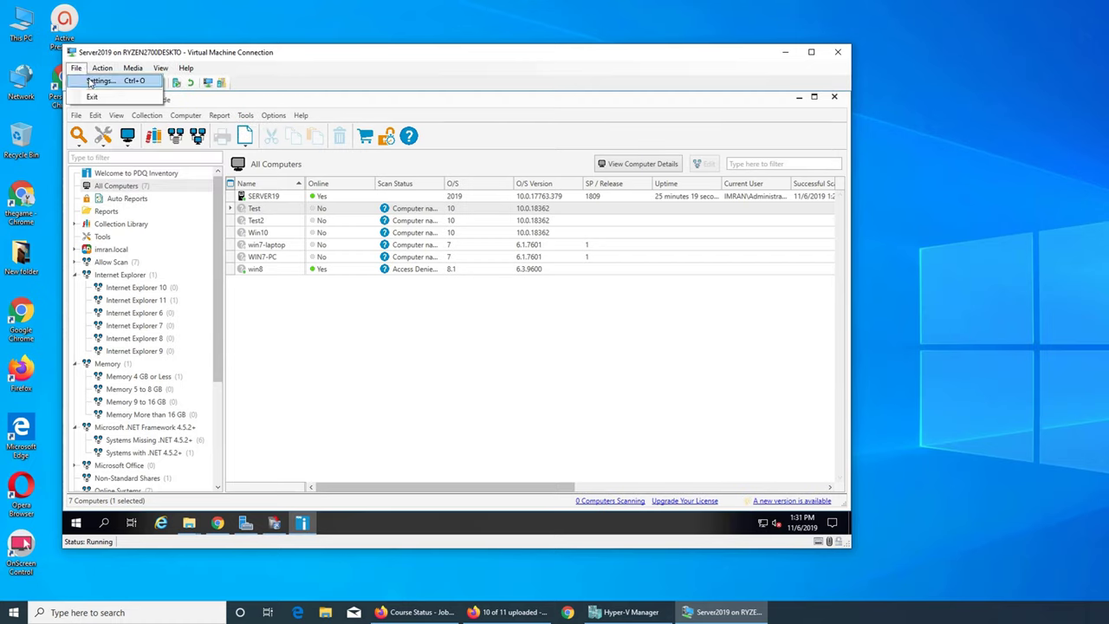
{"action": "left_click", "coordinate": [103, 82]}
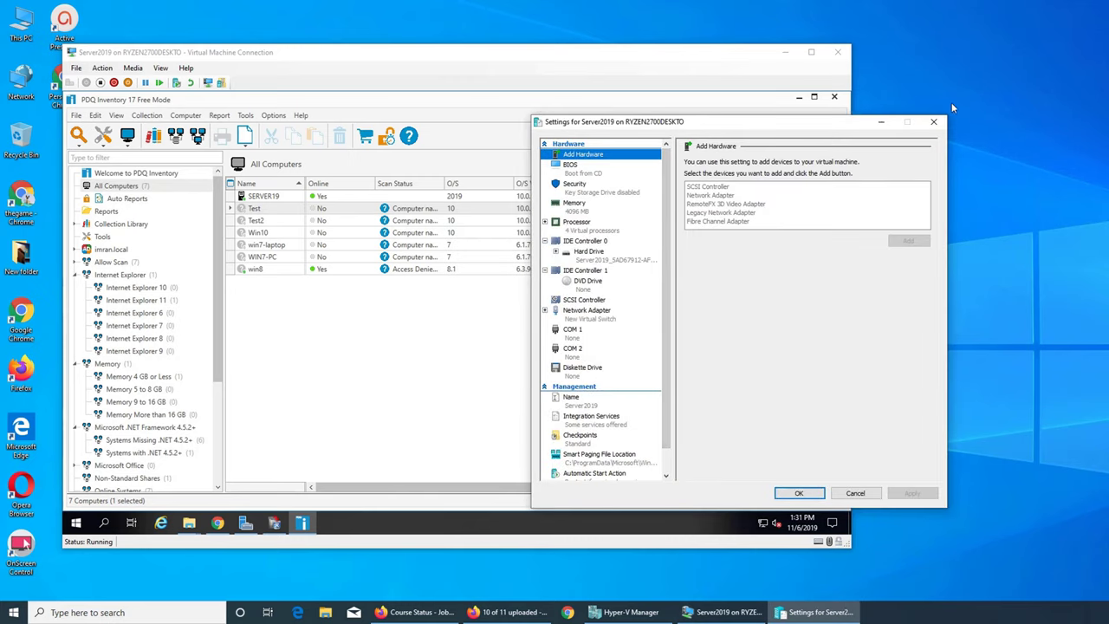
{"action": "left_click", "coordinate": [929, 125]}
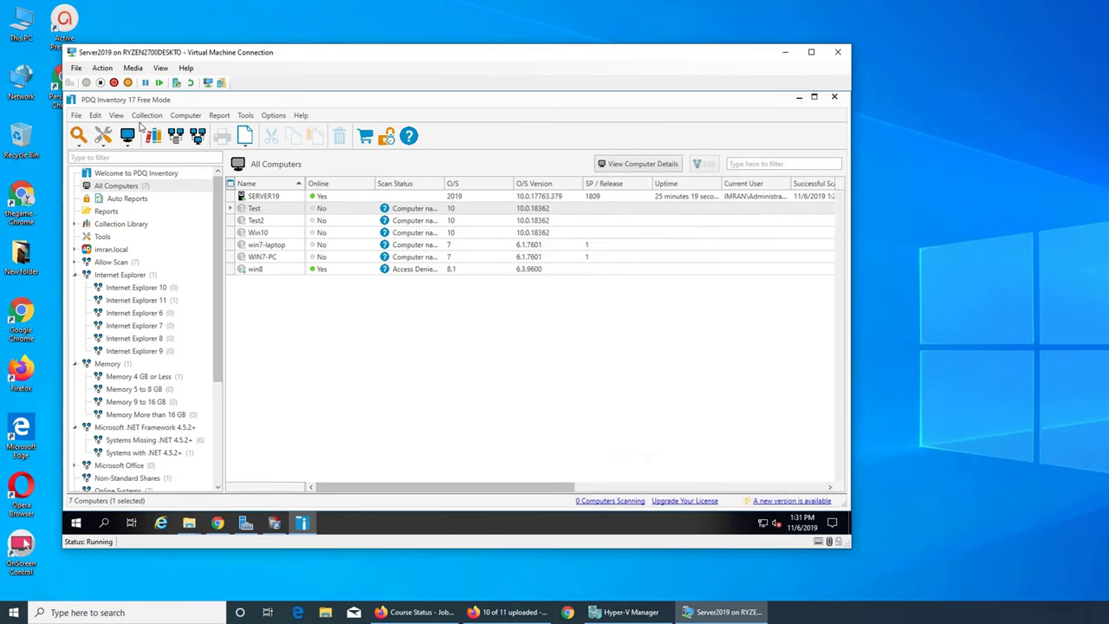
View and close Options > Scan Profiles, then open Options > Credentials
{"action": "left_click", "coordinate": [271, 118]}
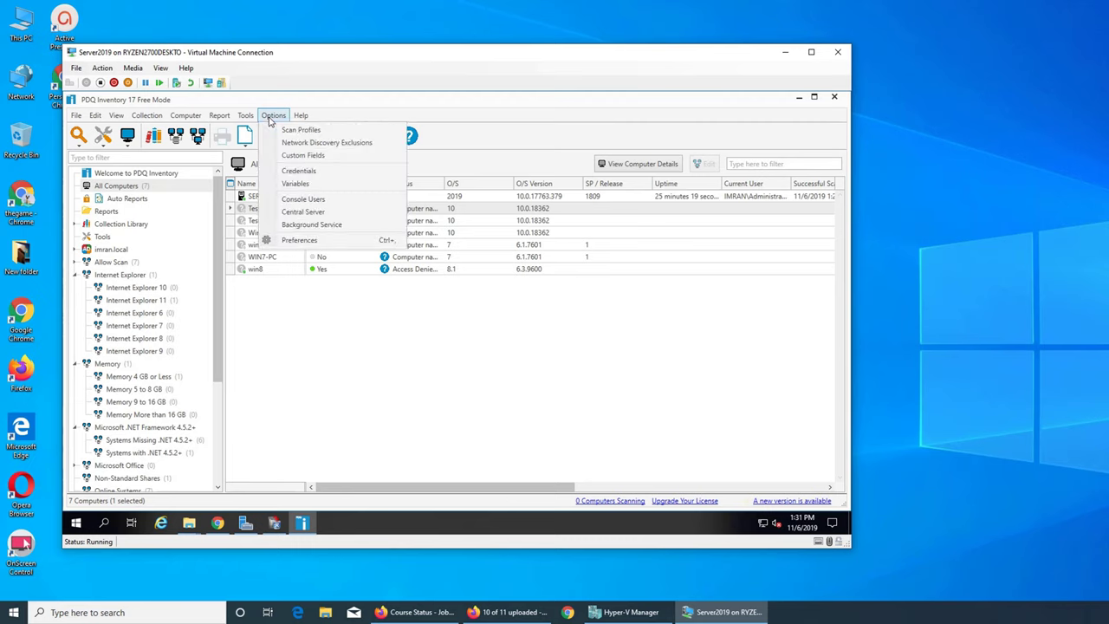
{"action": "left_click", "coordinate": [300, 129]}
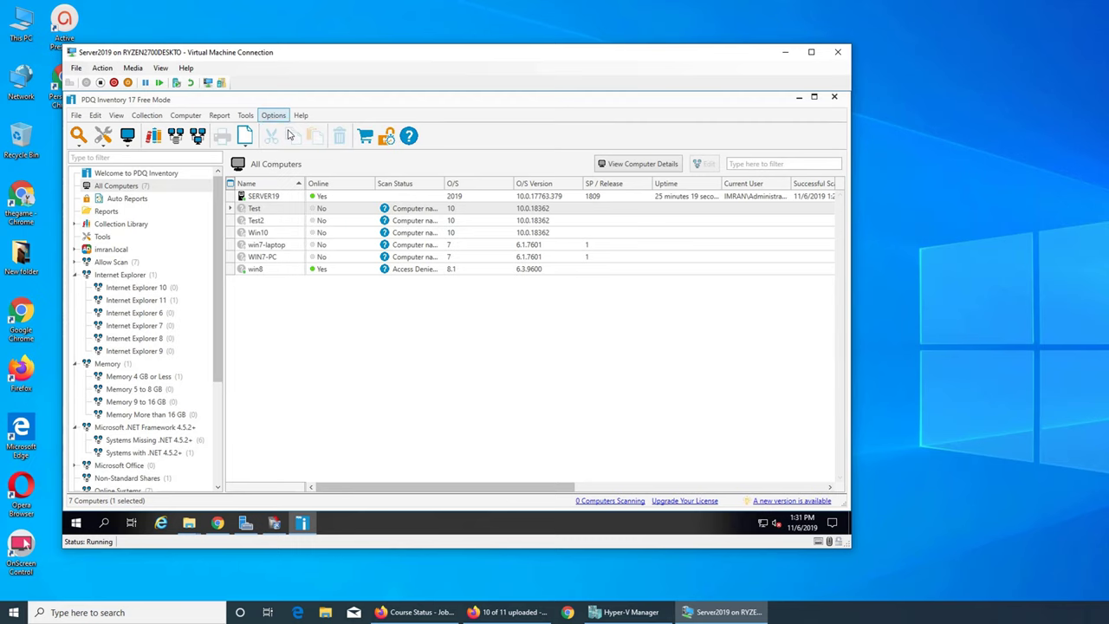
{"action": "left_click", "coordinate": [588, 157]}
{"action": "left_click", "coordinate": [272, 115]}
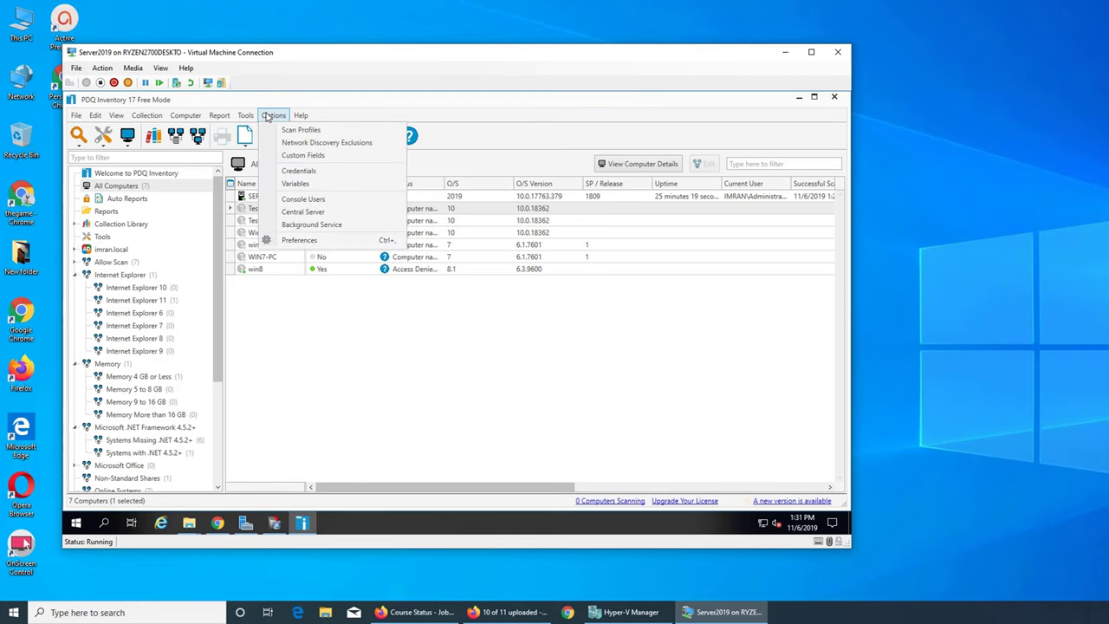
{"action": "left_click", "coordinate": [359, 171]}
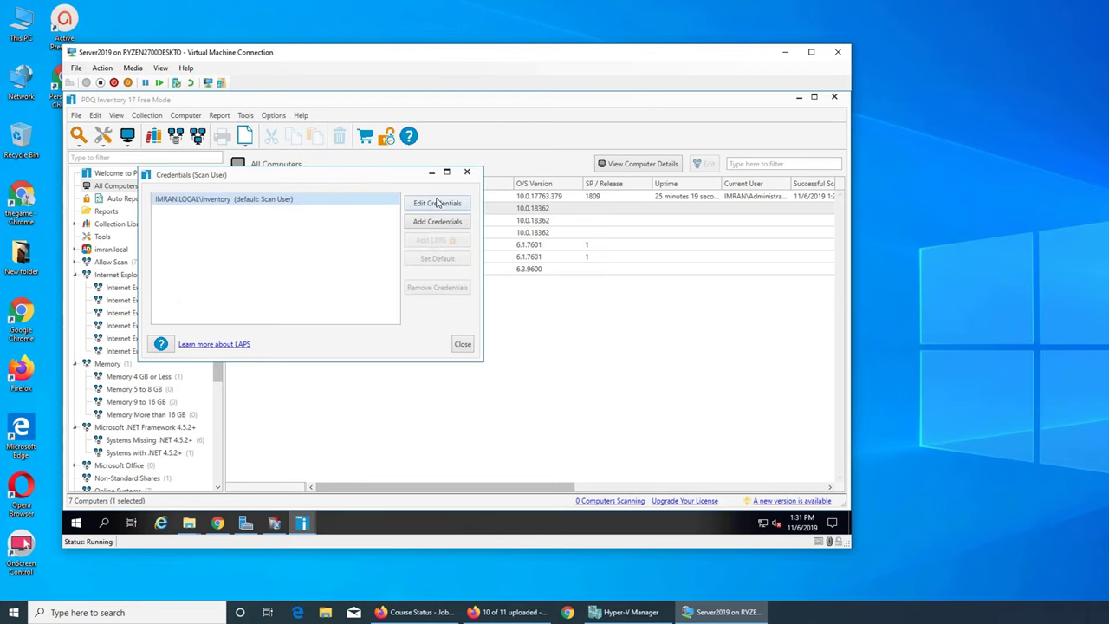
Add a new scan credential for user administrator with its password
{"action": "left_click", "coordinate": [438, 222]}
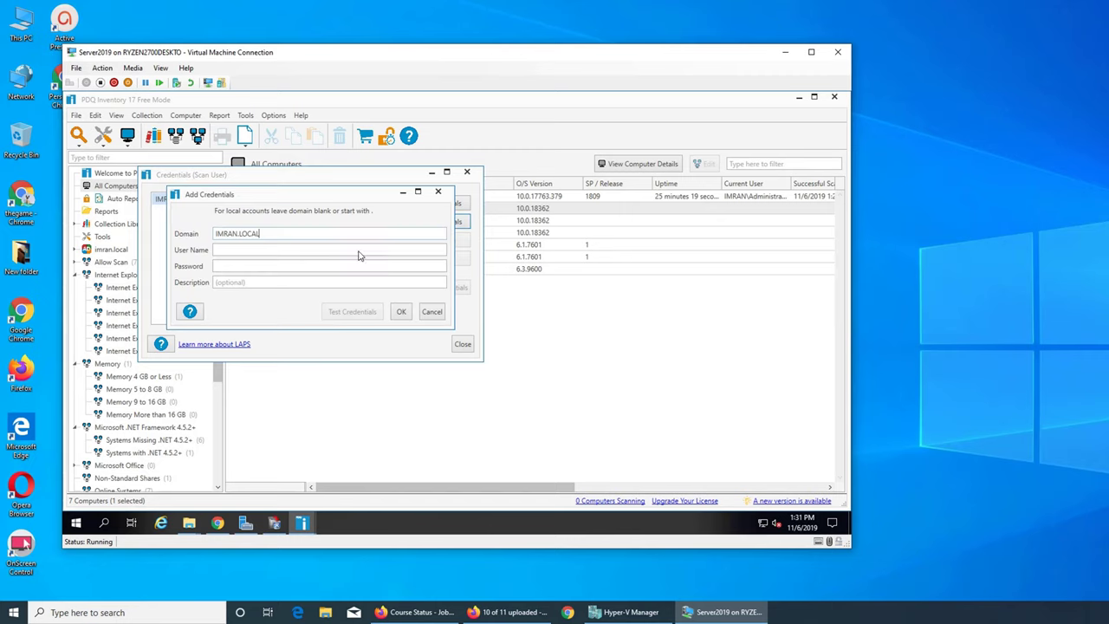
{"action": "left_click", "coordinate": [294, 252]}
{"action": "type", "text": "admin"}
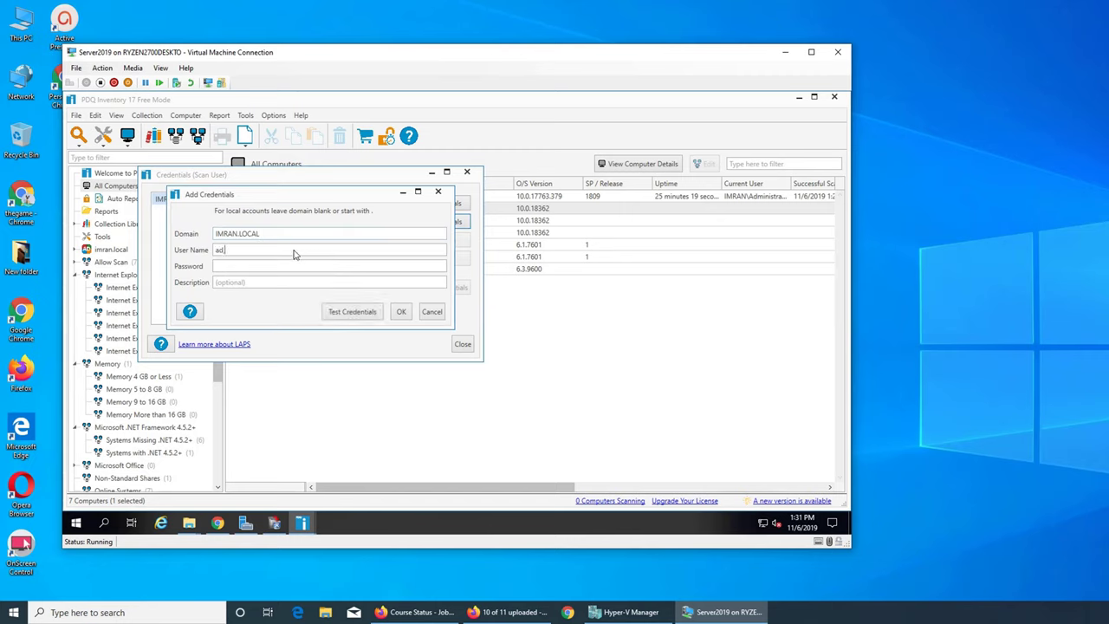
{"action": "key", "text": "BackSpace"}
{"action": "key", "text": "BackSpace"}
{"action": "key", "text": "BackSpace"}
{"action": "key", "text": "BackSpace"}
{"action": "type", "text": "dmi****"}
{"action": "left_click", "coordinate": [401, 312]}
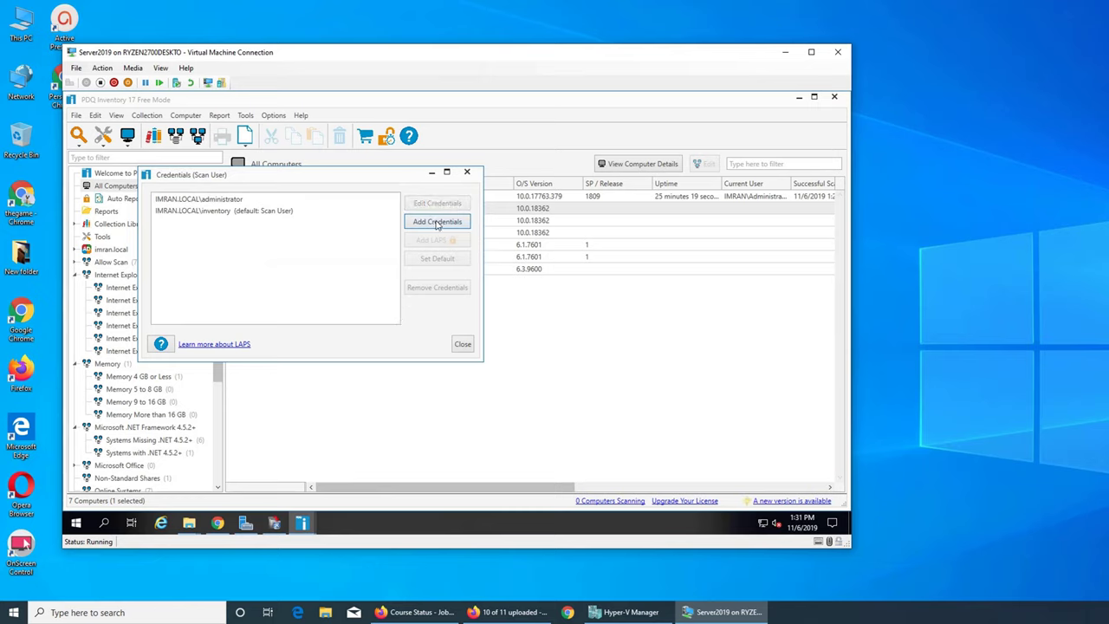
Test the inventory credential against SERVER19, then cancel without changes
{"action": "left_click", "coordinate": [266, 213]}
{"action": "left_click", "coordinate": [425, 209]}
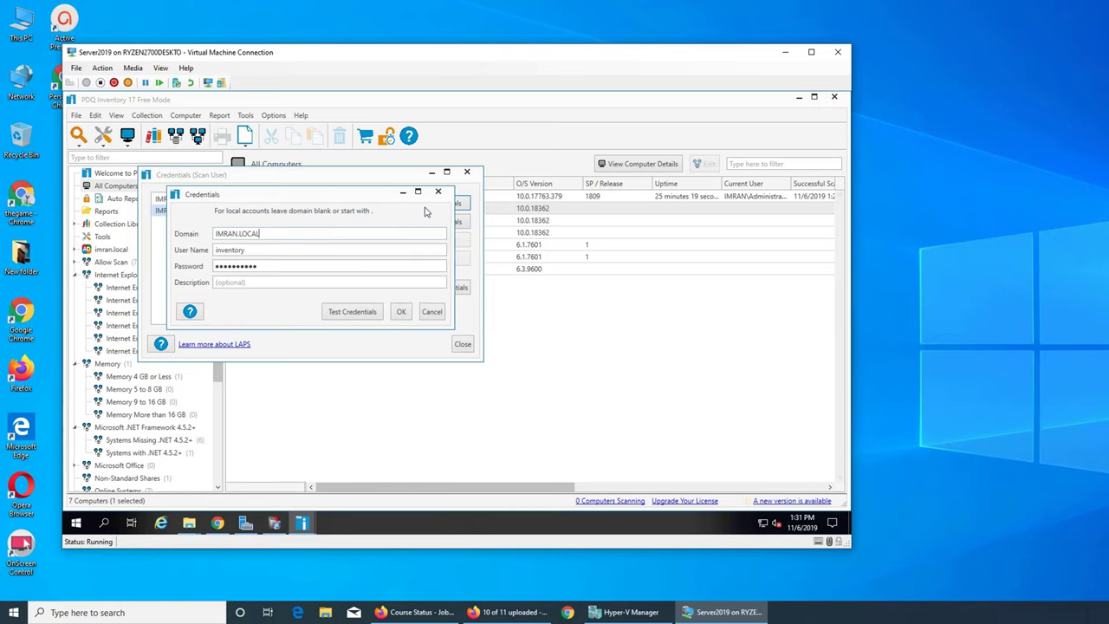
{"action": "left_click", "coordinate": [364, 316]}
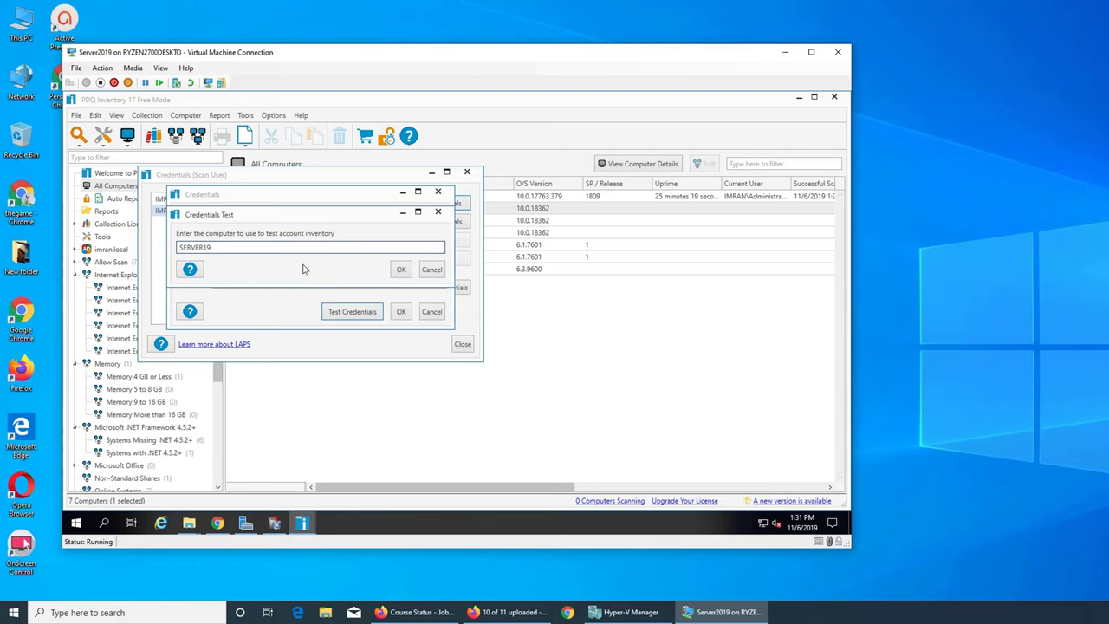
{"action": "left_click", "coordinate": [400, 270]}
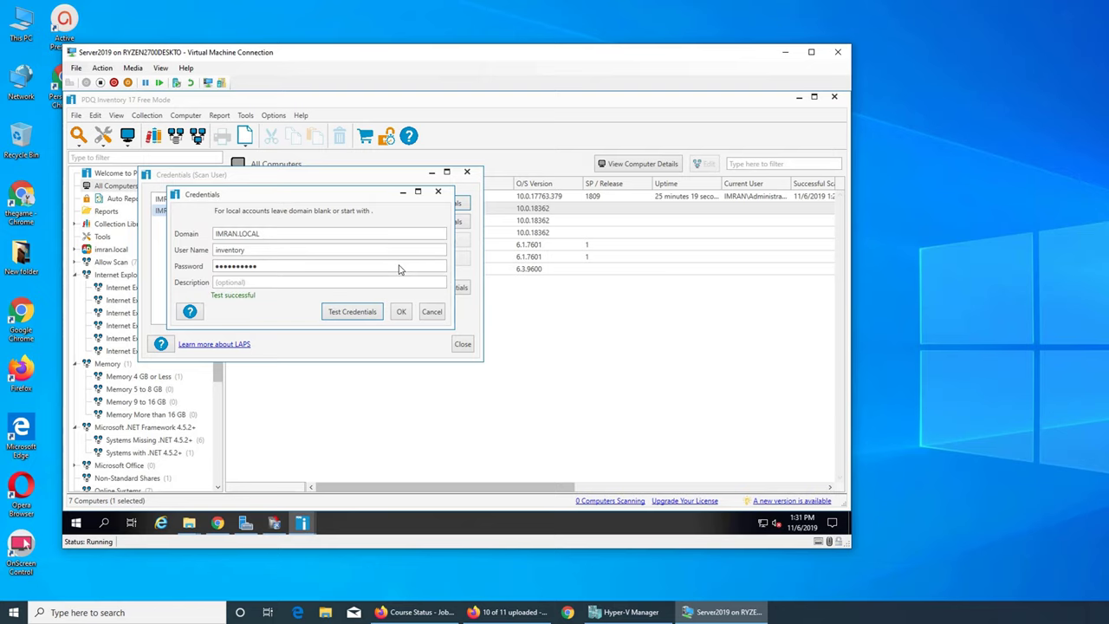
{"action": "left_click", "coordinate": [425, 317]}
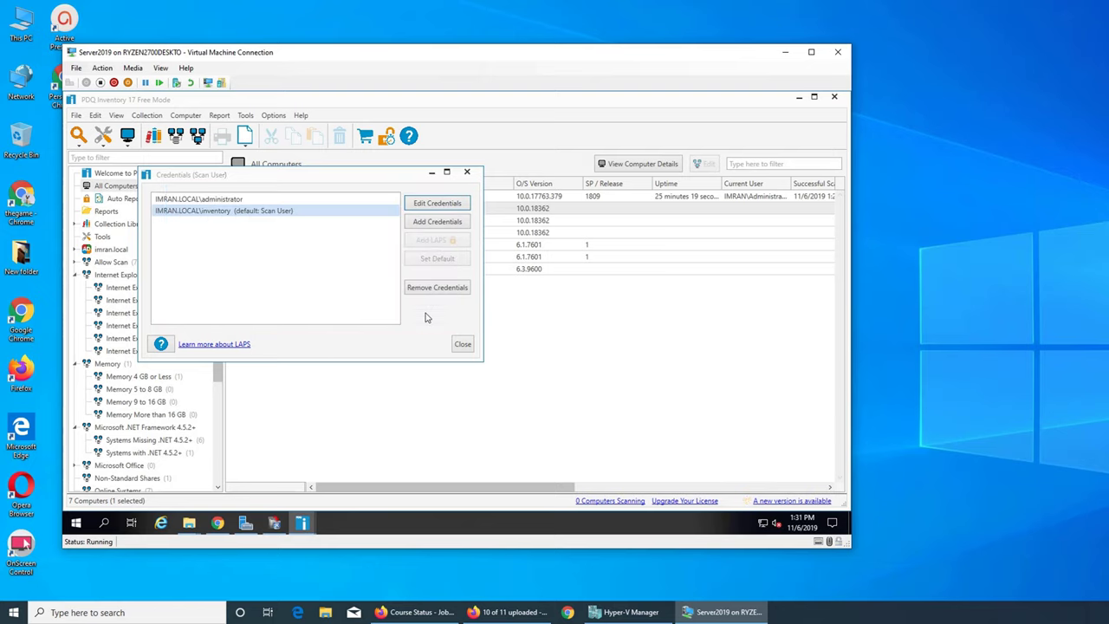
Test the administrator credential against SERVER19, then close the Credentials list
{"action": "left_click", "coordinate": [253, 202]}
{"action": "left_click", "coordinate": [433, 206]}
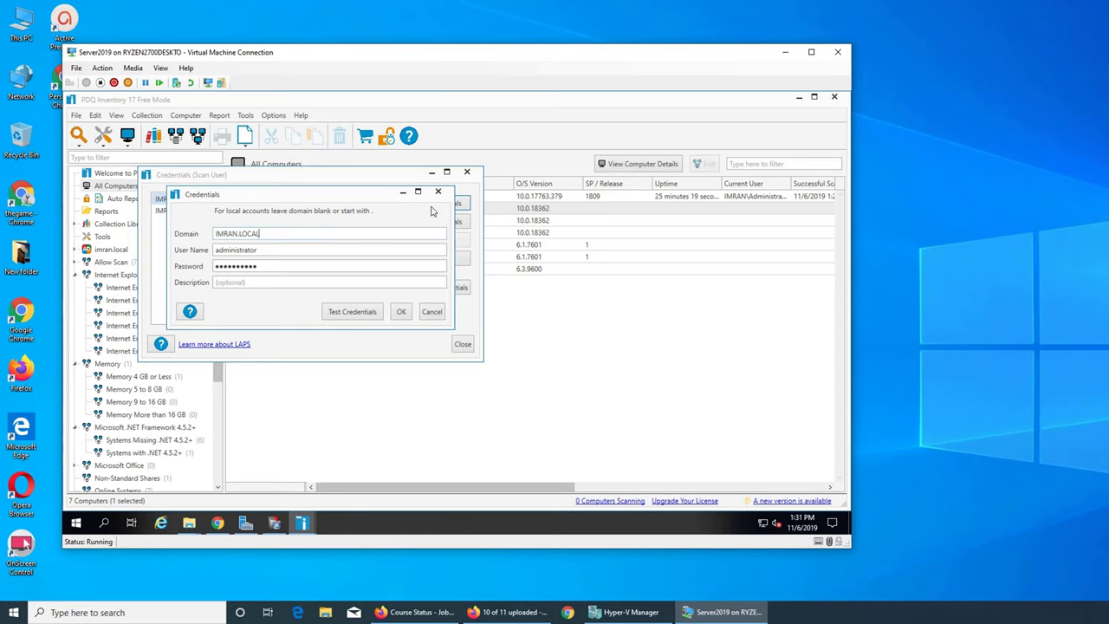
{"action": "left_click", "coordinate": [352, 313]}
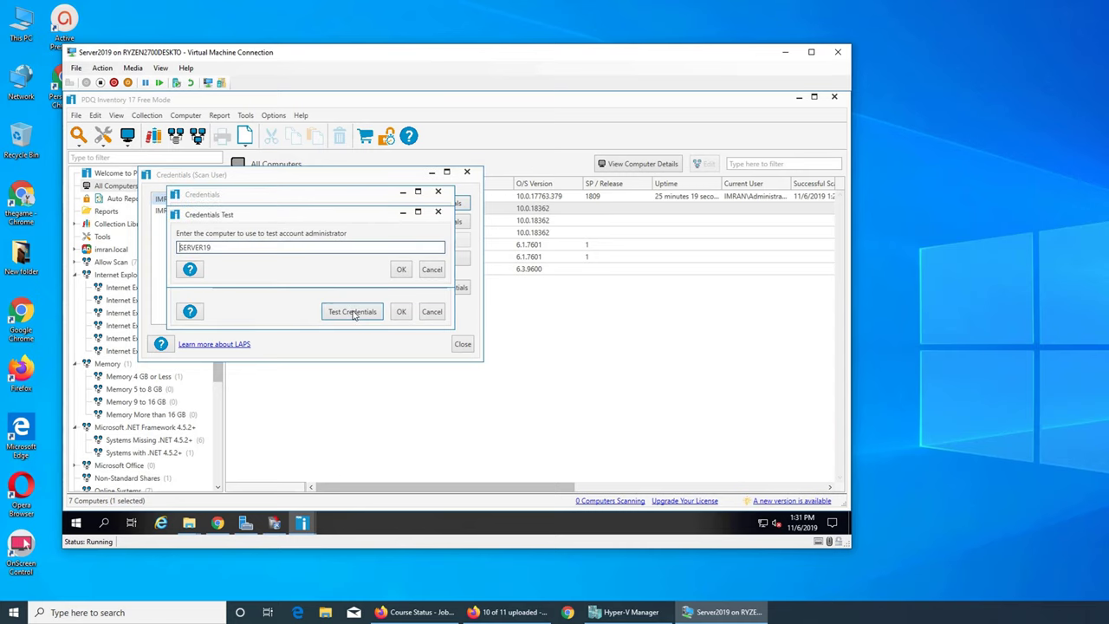
{"action": "left_click", "coordinate": [403, 270]}
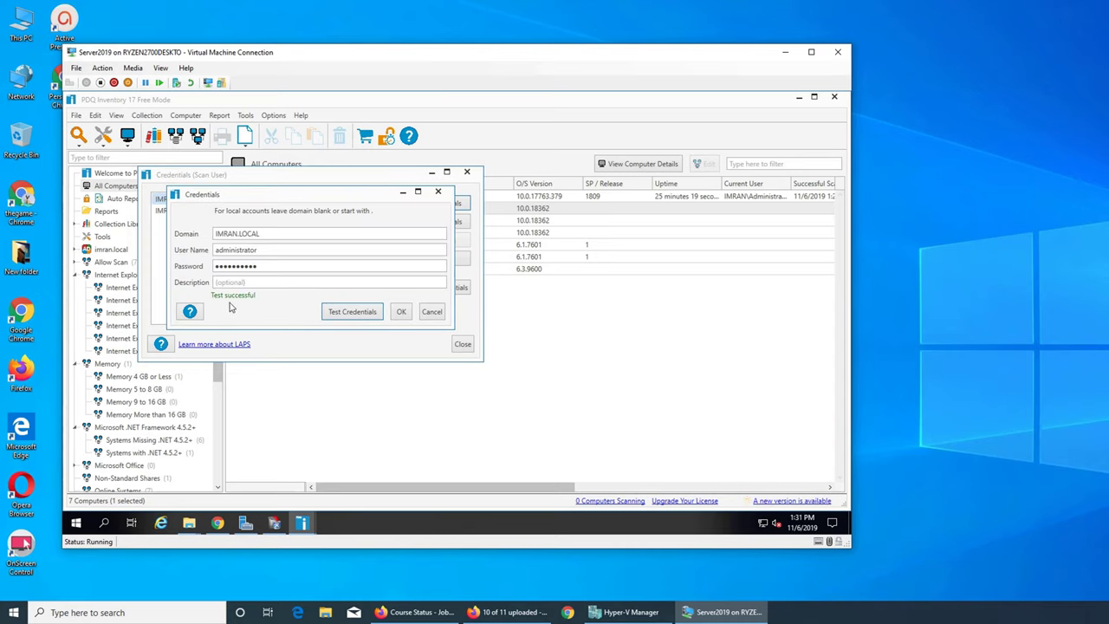
{"action": "left_click", "coordinate": [431, 312]}
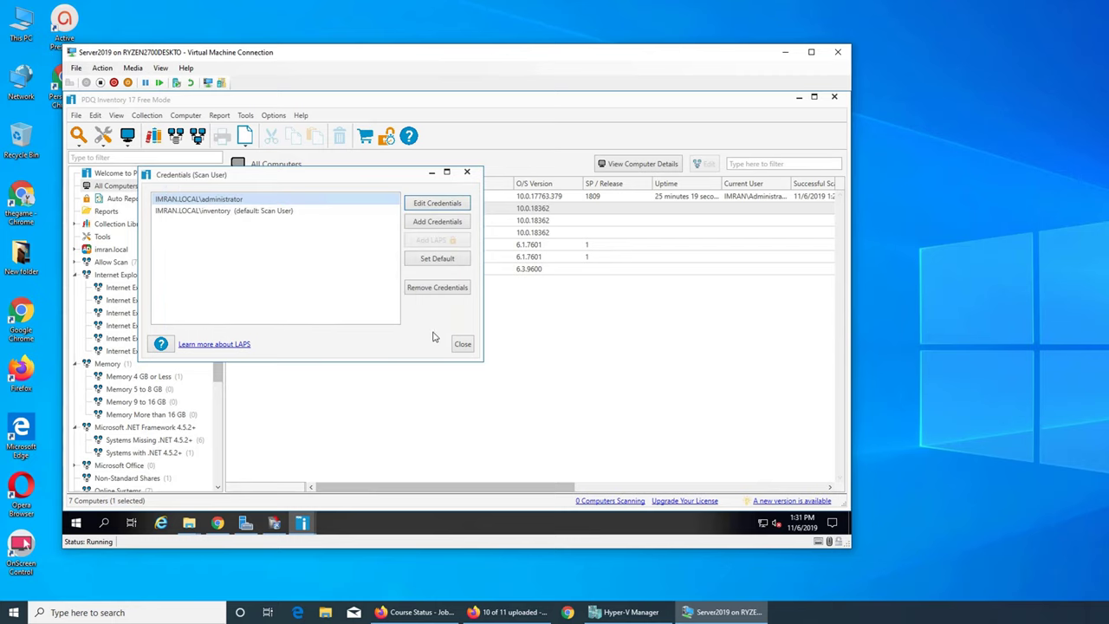
{"action": "left_click", "coordinate": [267, 212]}
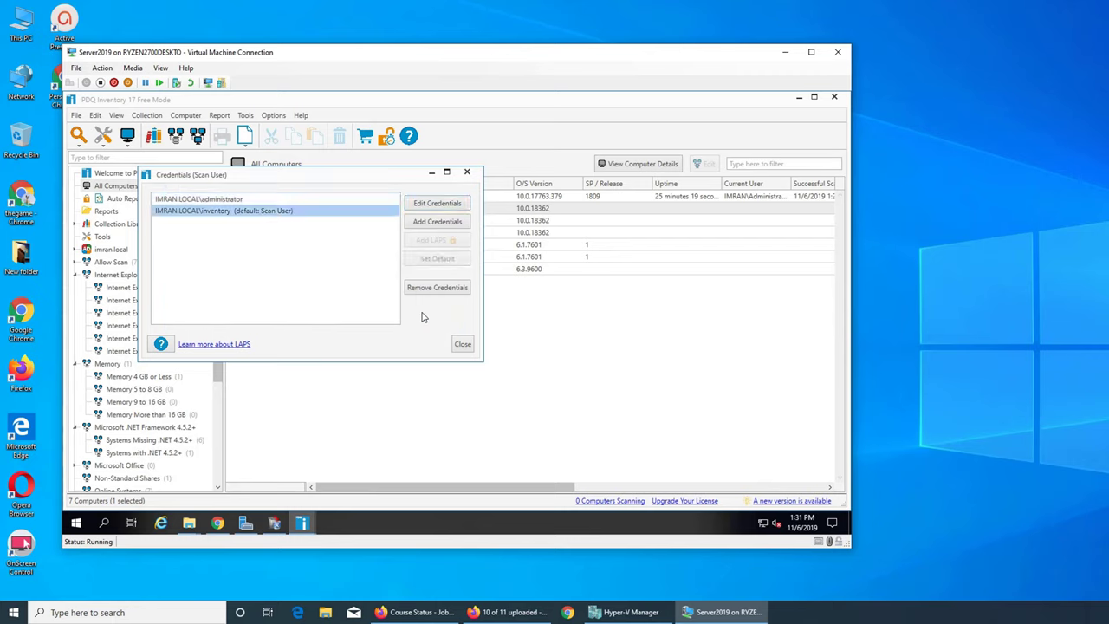
{"action": "left_click", "coordinate": [461, 344]}
Set IMRAN.LOCAL\administrator as win8's scan user through Select Scan User
{"action": "left_click", "coordinate": [321, 271]}
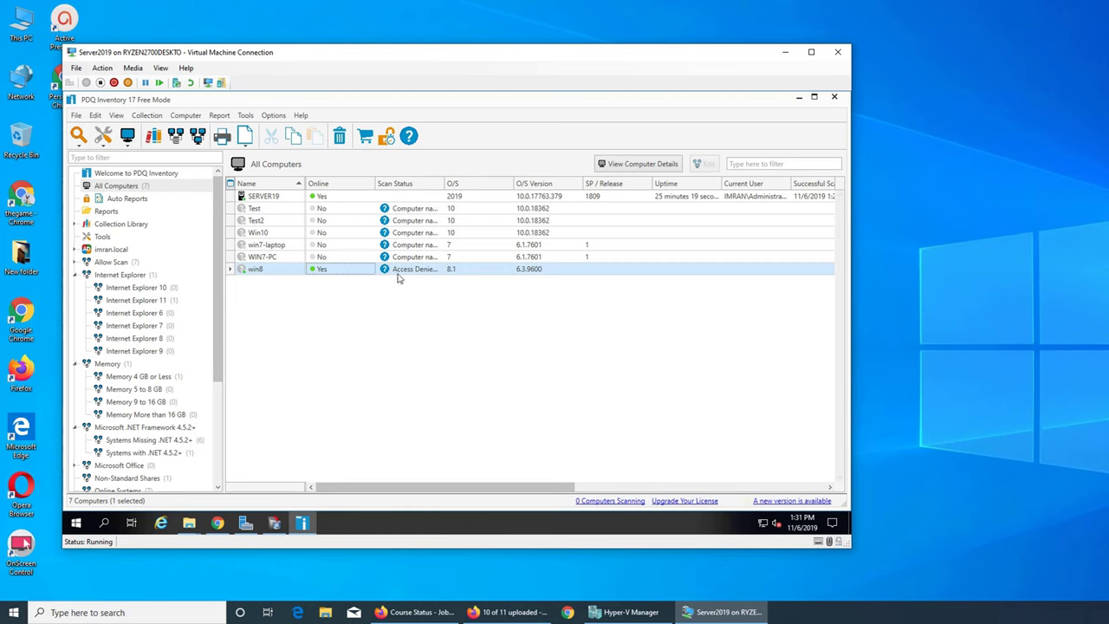
{"action": "right_click", "coordinate": [399, 273]}
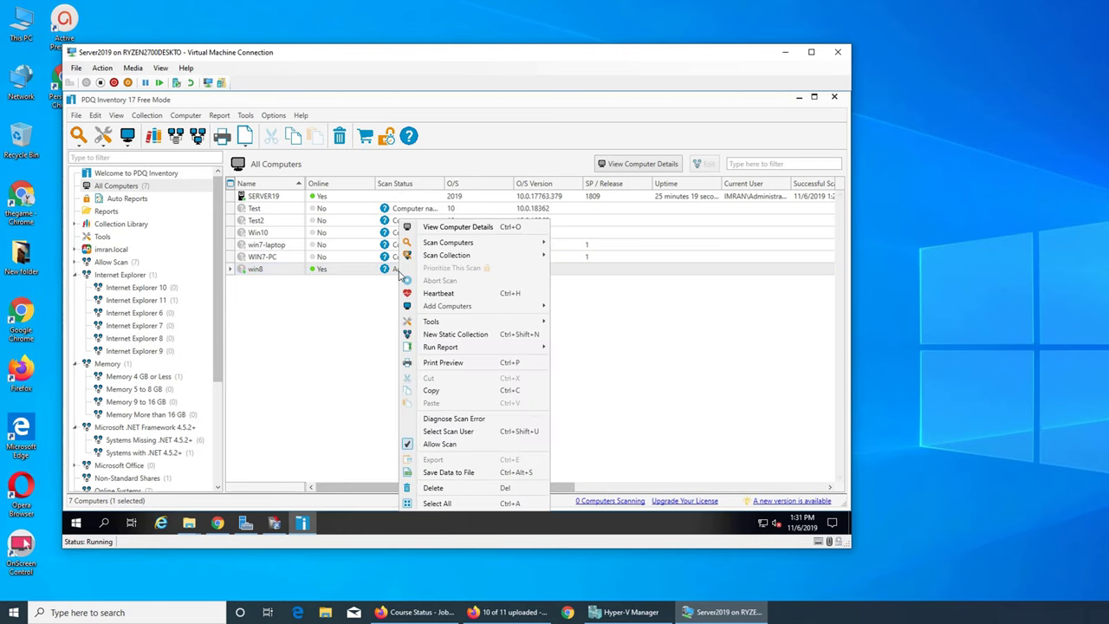
{"action": "mouse_move", "coordinate": [460, 243]}
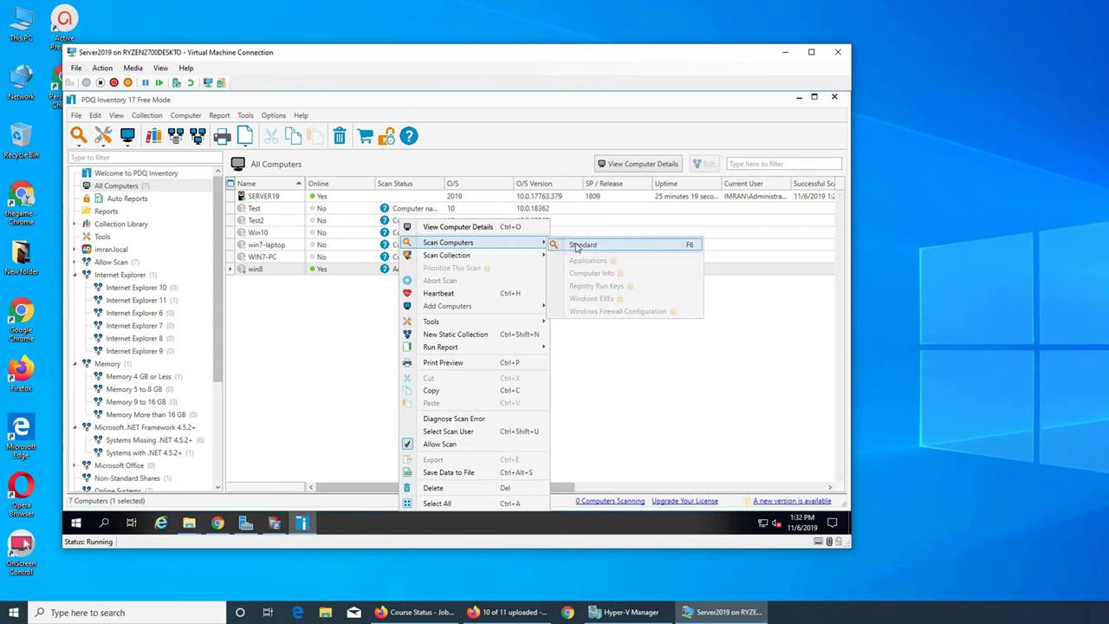
{"action": "left_click", "coordinate": [455, 432]}
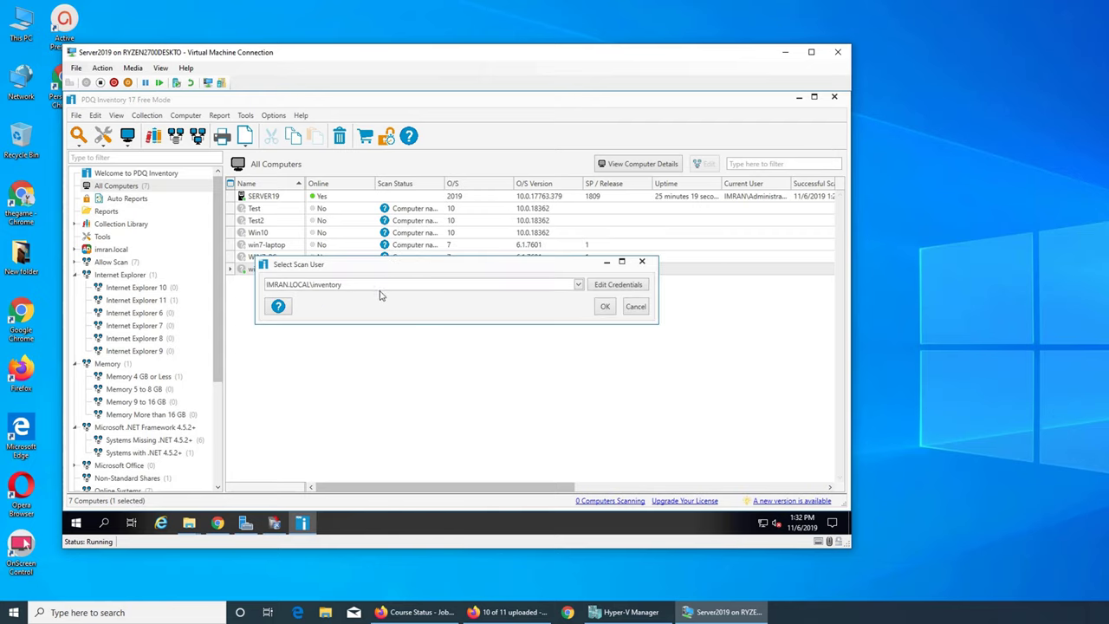
{"action": "left_click", "coordinate": [577, 286]}
{"action": "left_click", "coordinate": [417, 310]}
{"action": "left_click", "coordinate": [607, 309]}
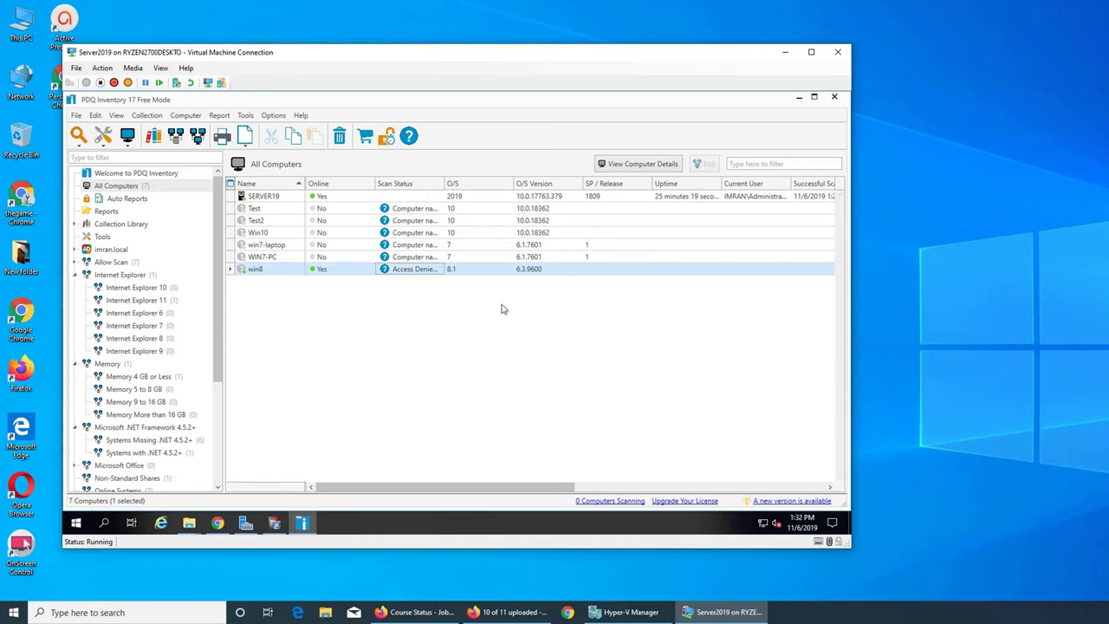
Reopen win8's scan user choice, review stored credentials, and reconfirm administrator
{"action": "right_click", "coordinate": [415, 275]}
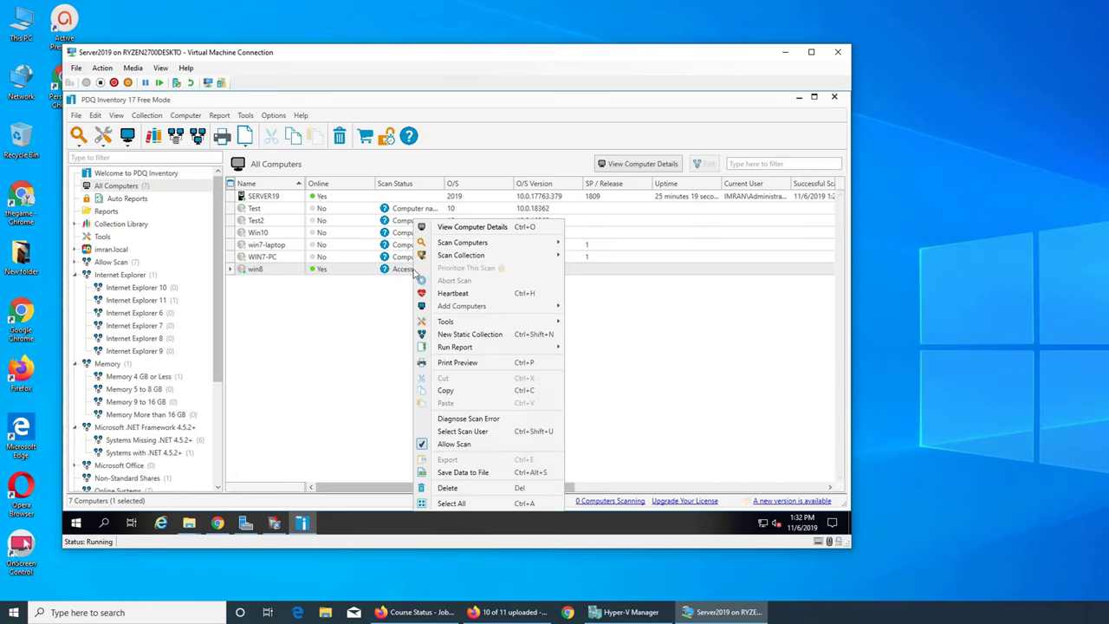
{"action": "left_click", "coordinate": [503, 432]}
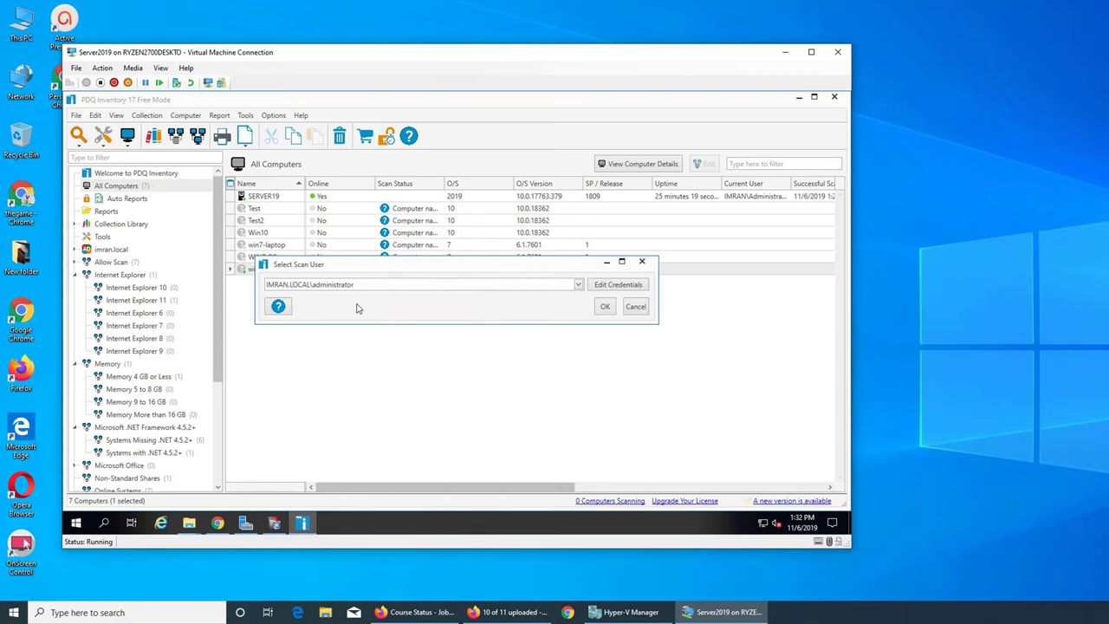
{"action": "left_click", "coordinate": [630, 289]}
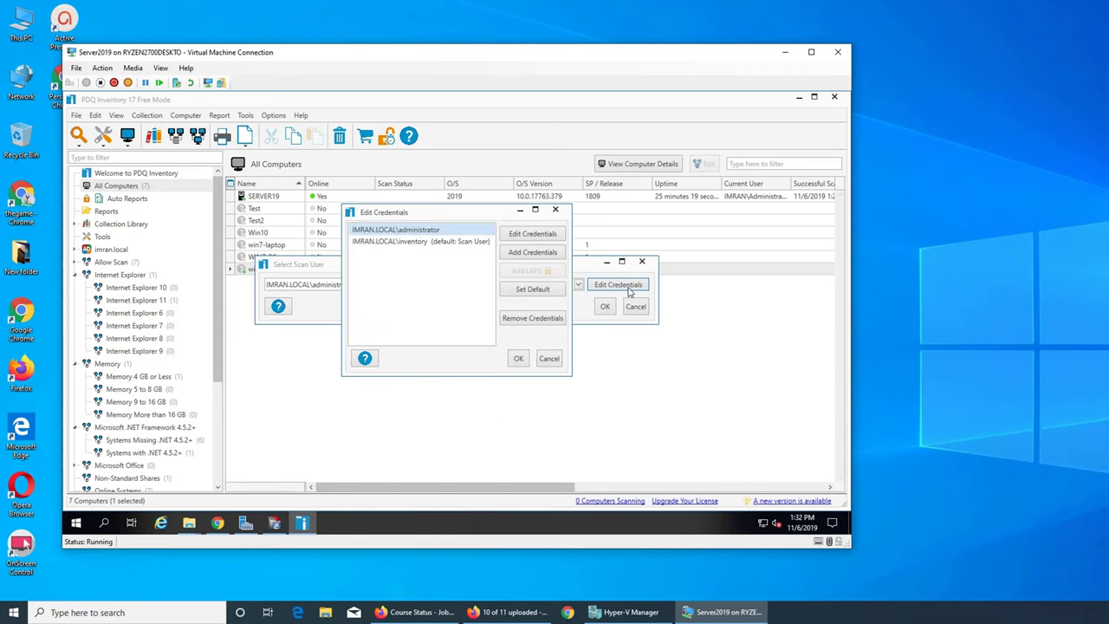
{"action": "left_click", "coordinate": [556, 210]}
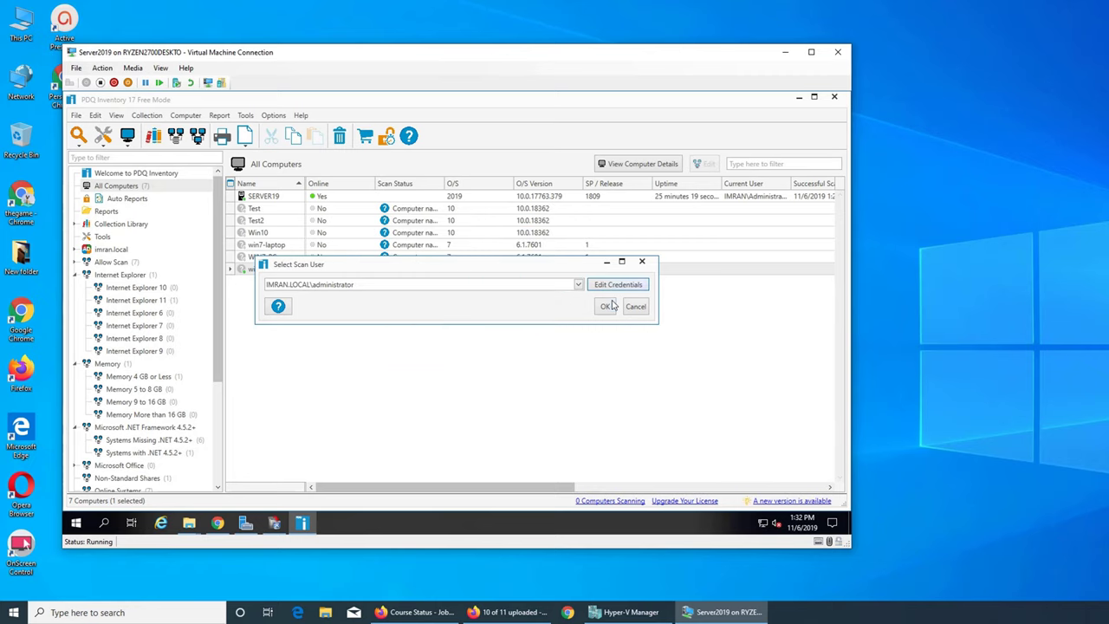
{"action": "left_click", "coordinate": [579, 285]}
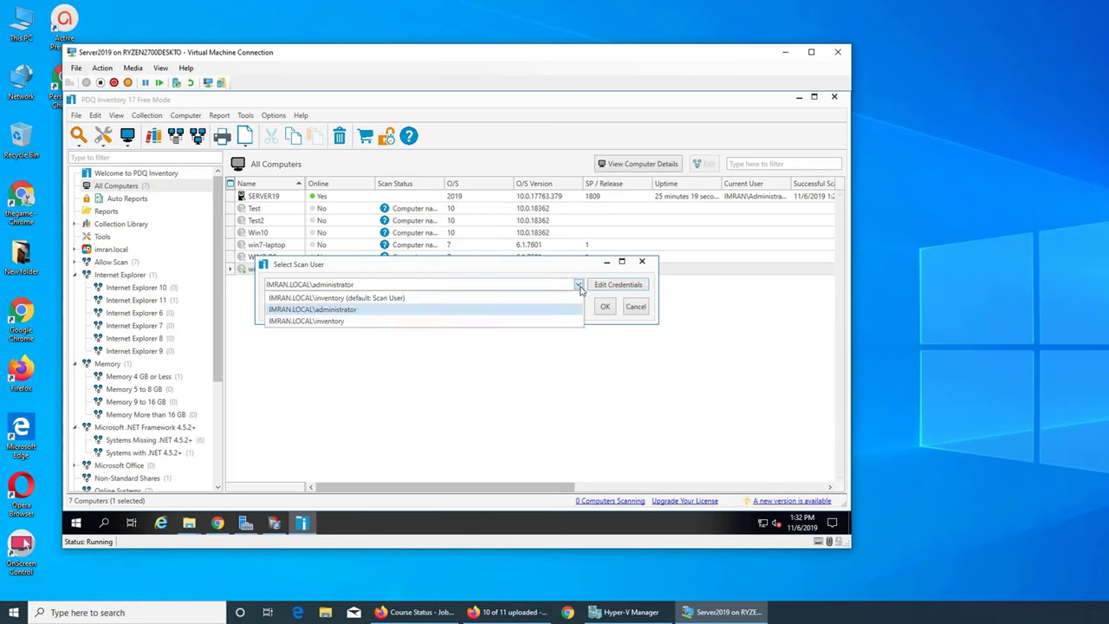
{"action": "left_click", "coordinate": [531, 310]}
{"action": "left_click", "coordinate": [606, 308]}
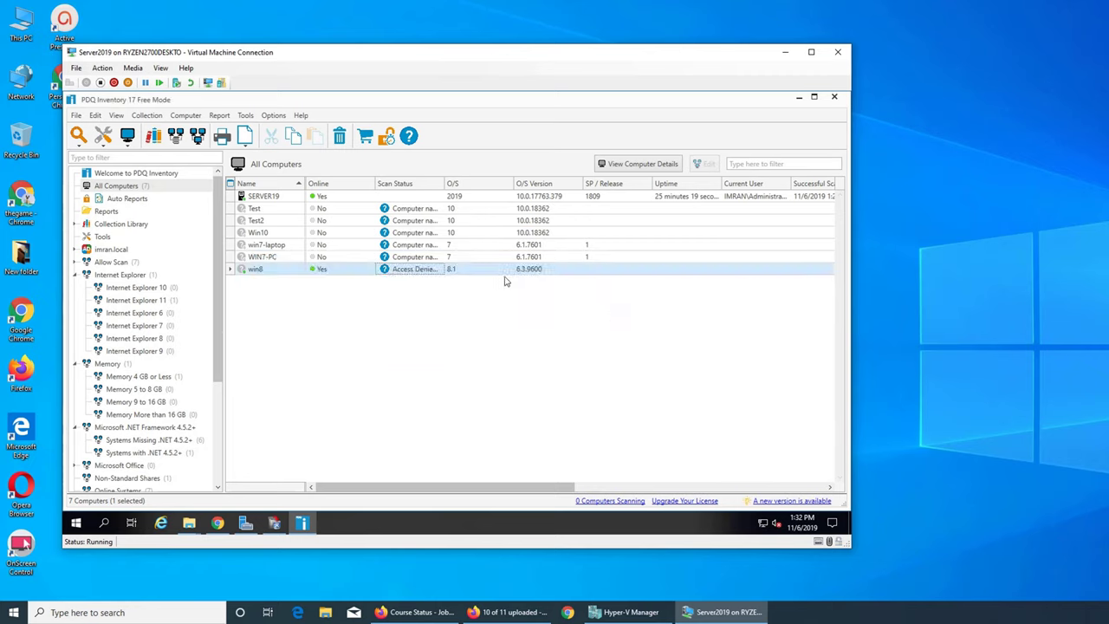
Run a Standard scan on win8 from its Scan Computers menu
{"action": "right_click", "coordinate": [340, 272]}
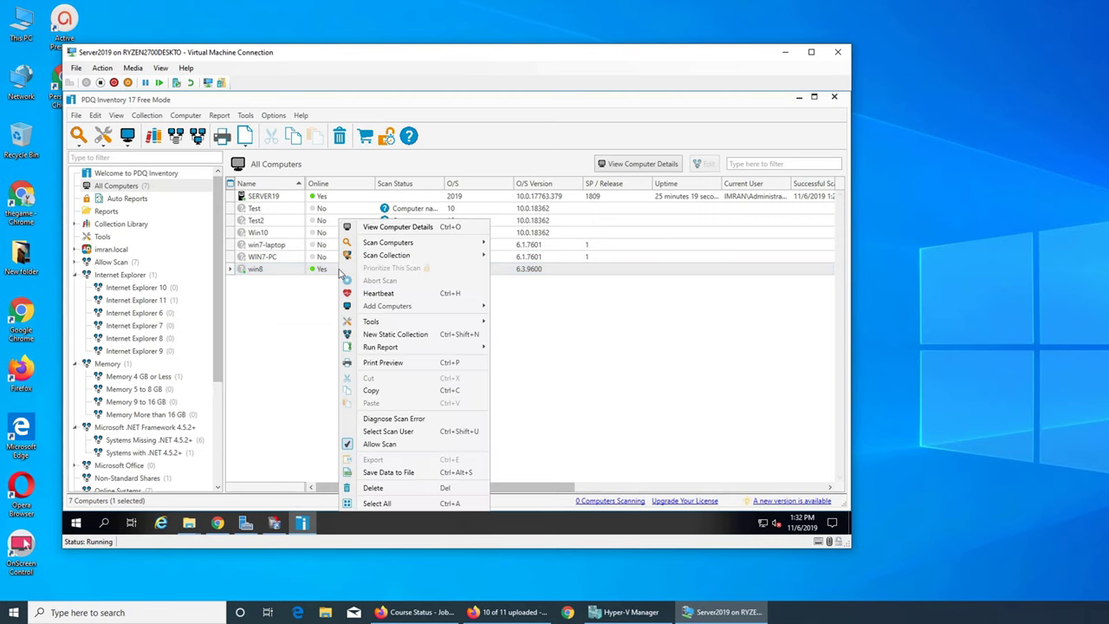
{"action": "mouse_move", "coordinate": [390, 243]}
{"action": "left_click", "coordinate": [556, 242]}
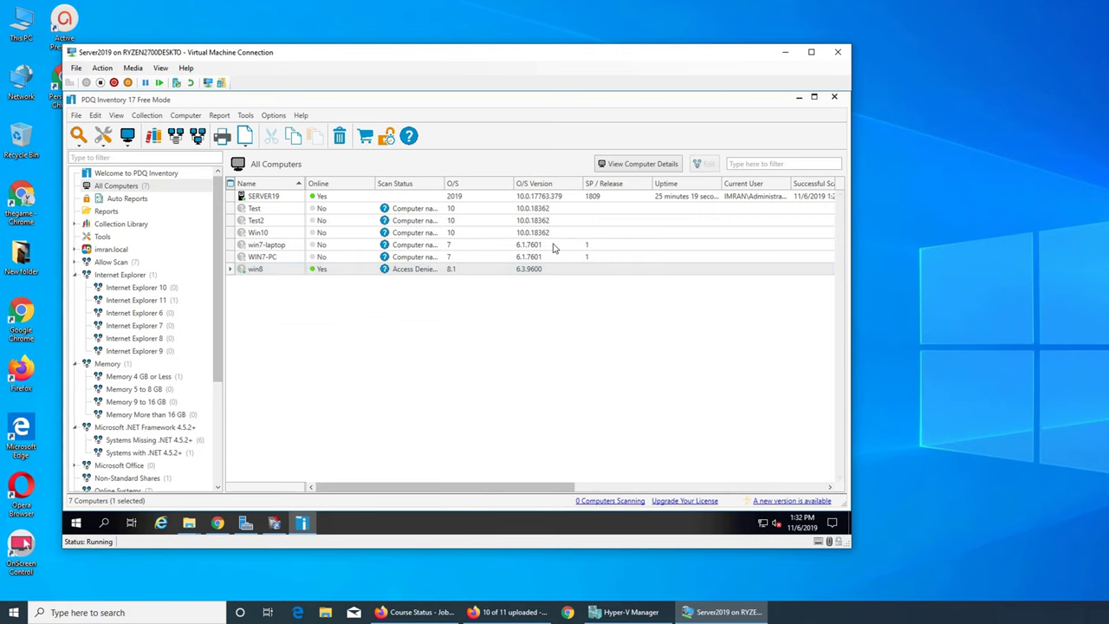